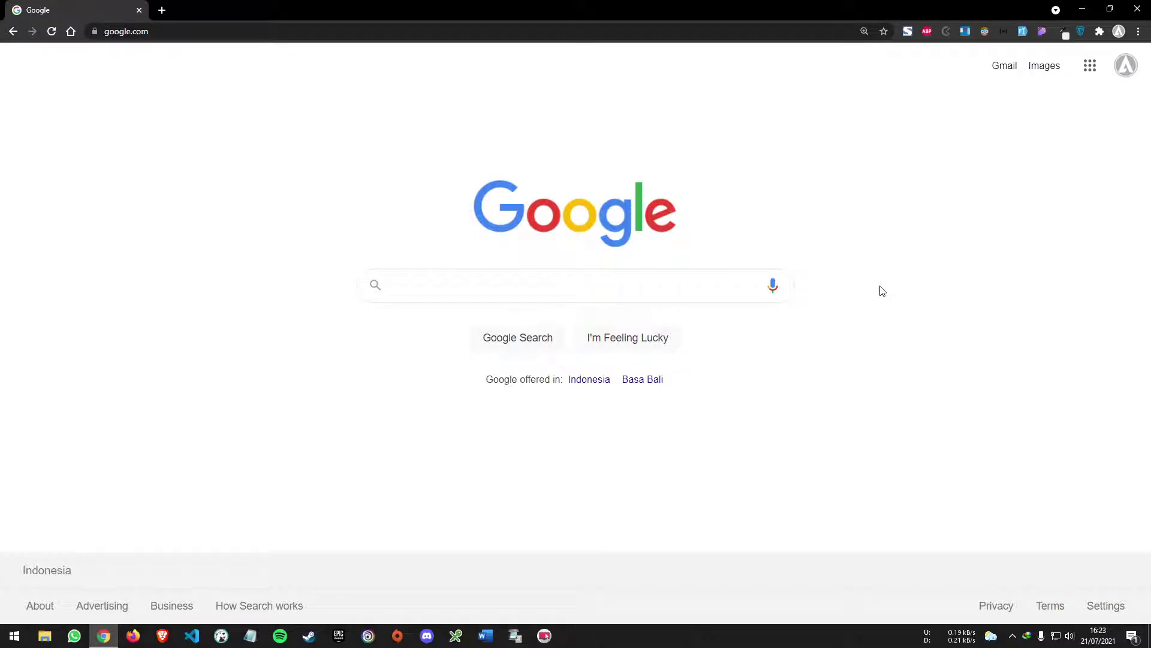
- Search Google in Chrome for 'teamviewer'
{"action": "left_click", "coordinate": [661, 289]}
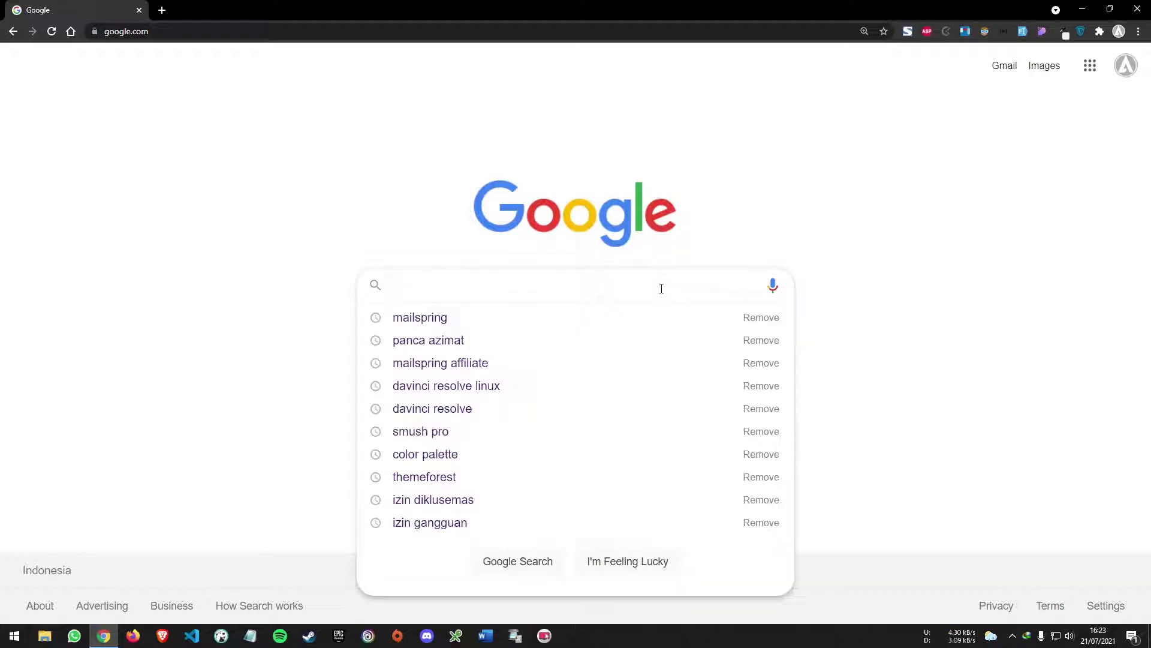
{"action": "type", "text": "teamviewer"}
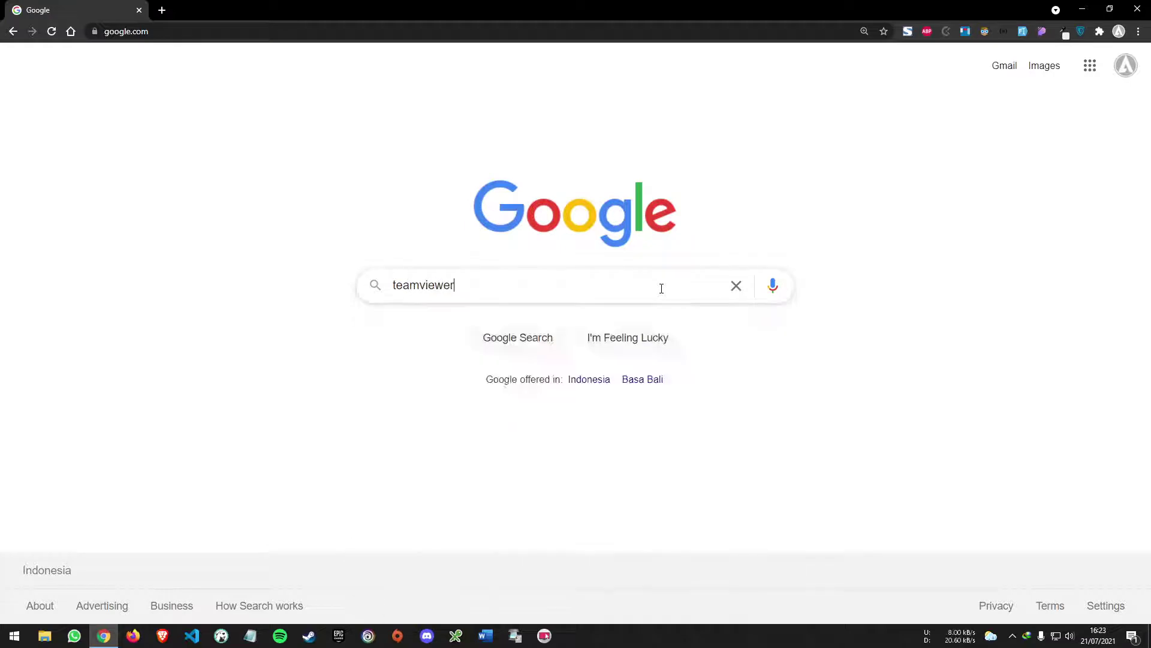
{"action": "key", "text": "Return"}
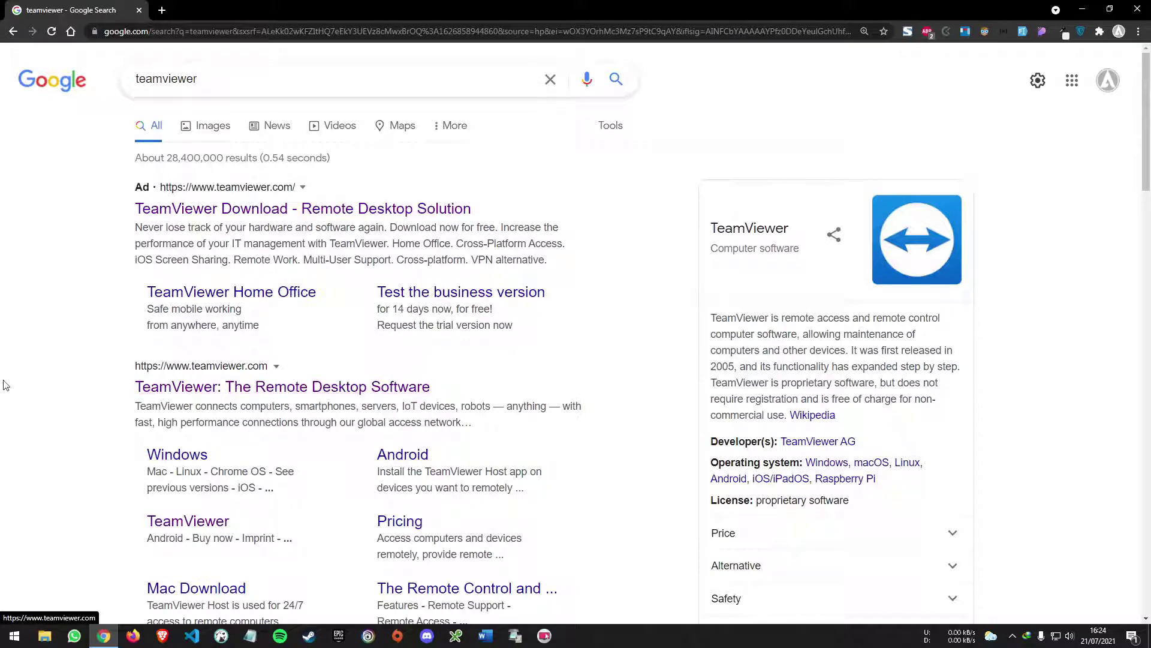
- Download TeamViewer_Setup_x64.exe (31.17 MB) from teamviewer.com into D:\Download\Programs
{"action": "left_click", "coordinate": [241, 388]}
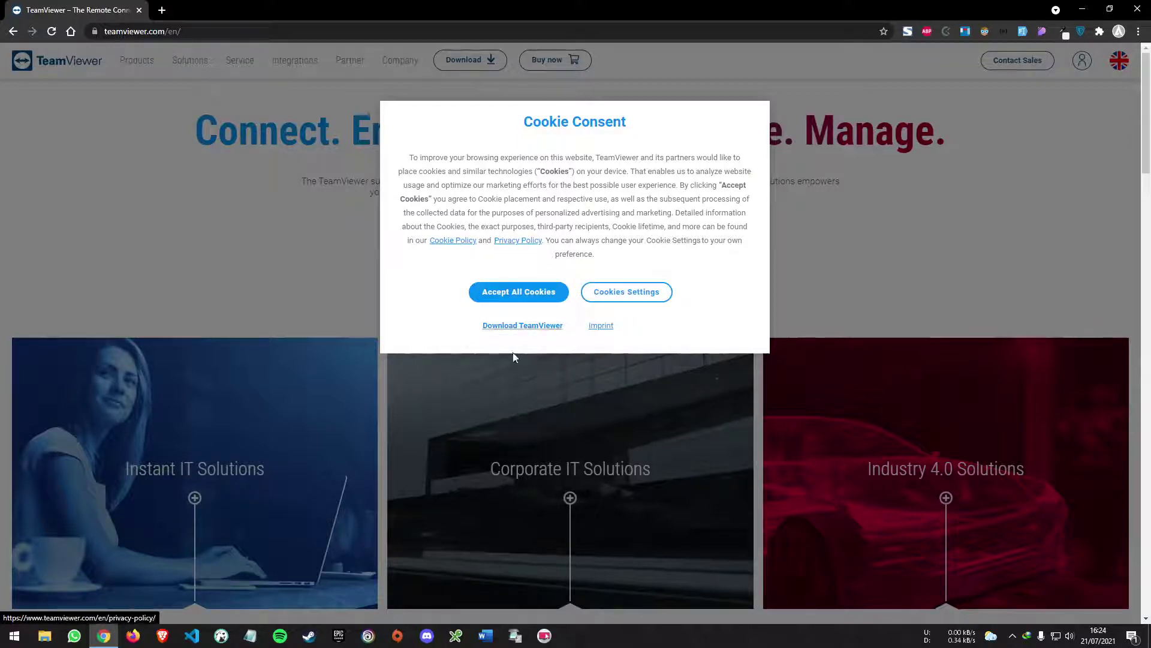
{"action": "left_click", "coordinate": [535, 327]}
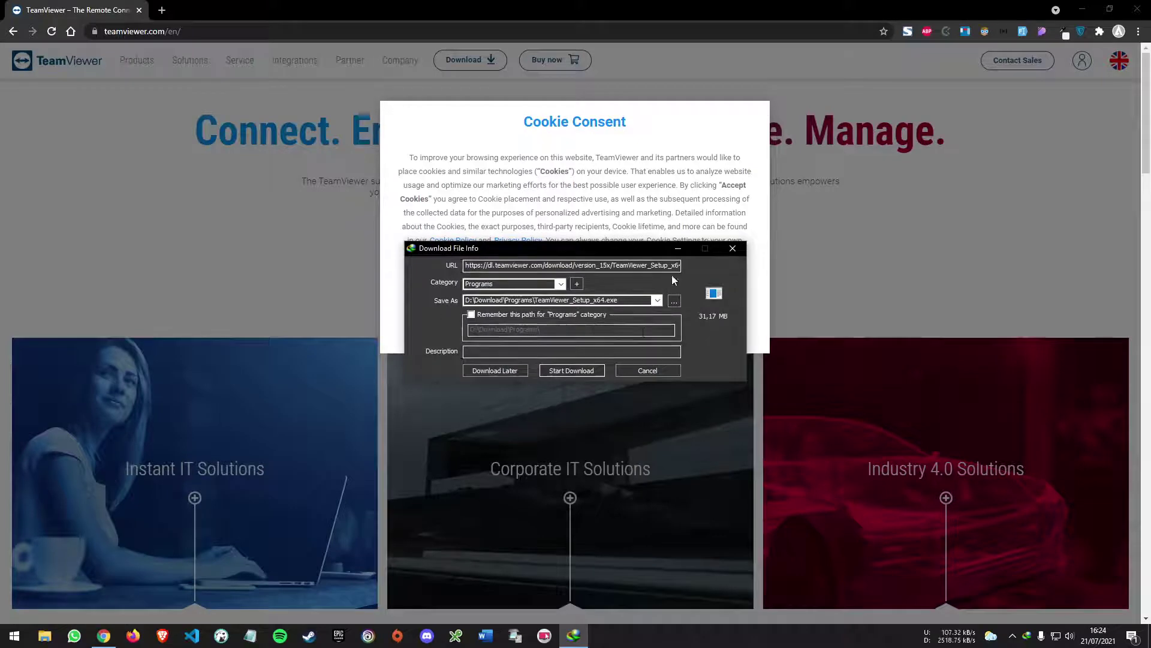
{"action": "left_click", "coordinate": [580, 370]}
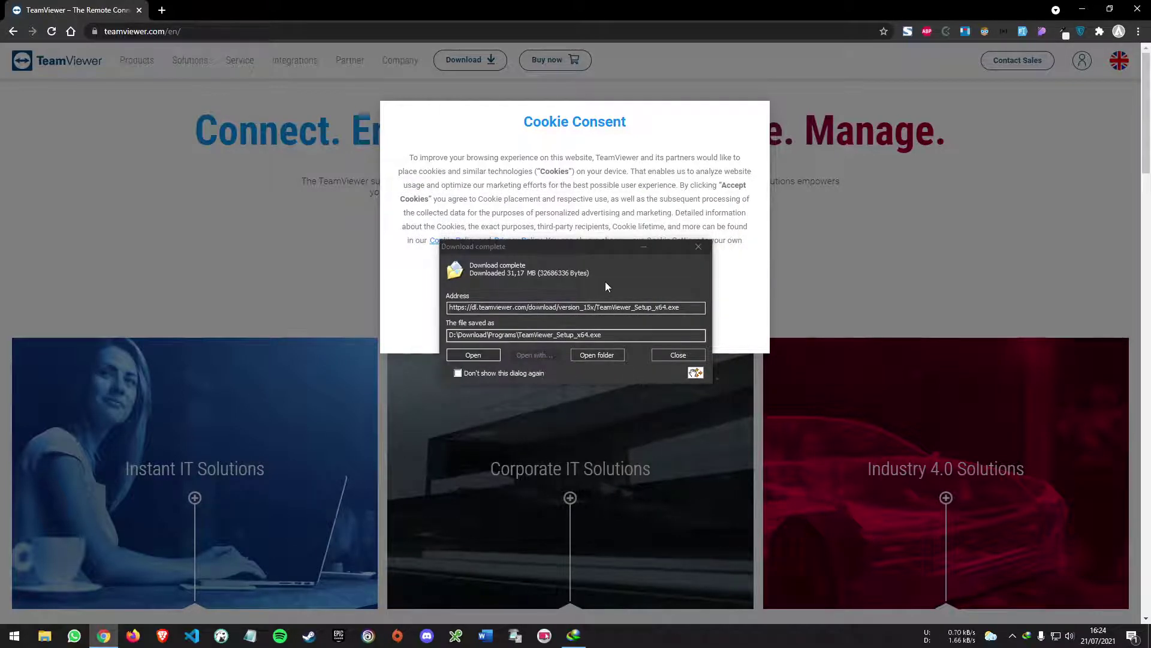
- Launch the installer, locate it in Download\Programs, and bring the TeamViewer Setup welcome page forward
{"action": "left_click", "coordinate": [482, 357]}
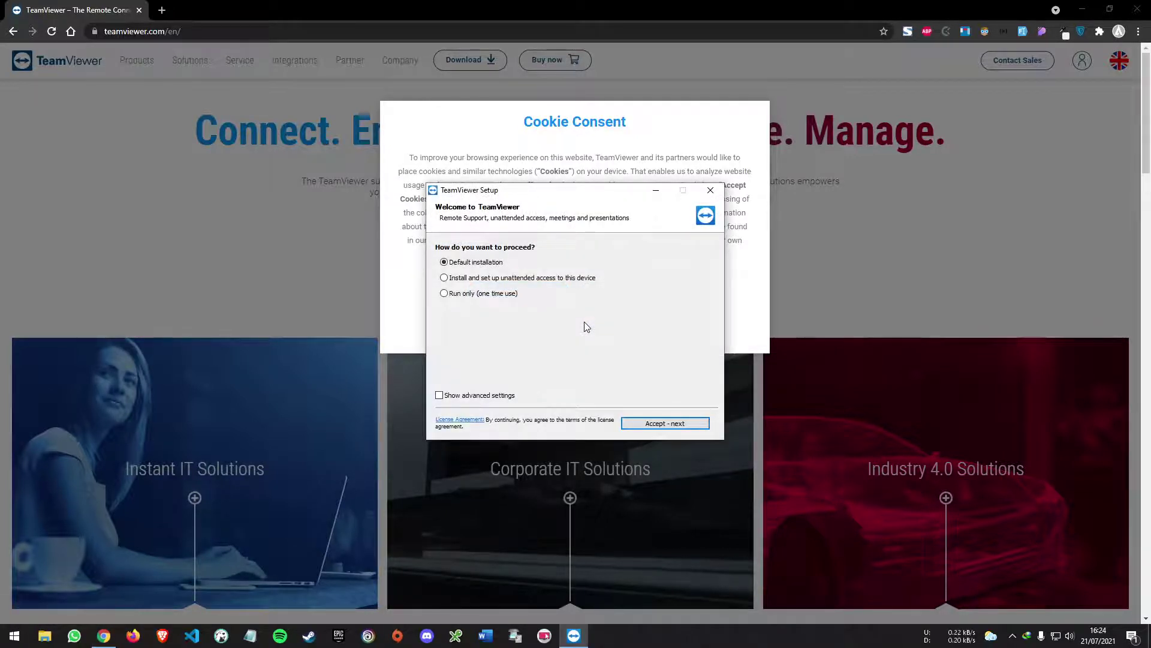
{"action": "right_click", "coordinate": [43, 640]}
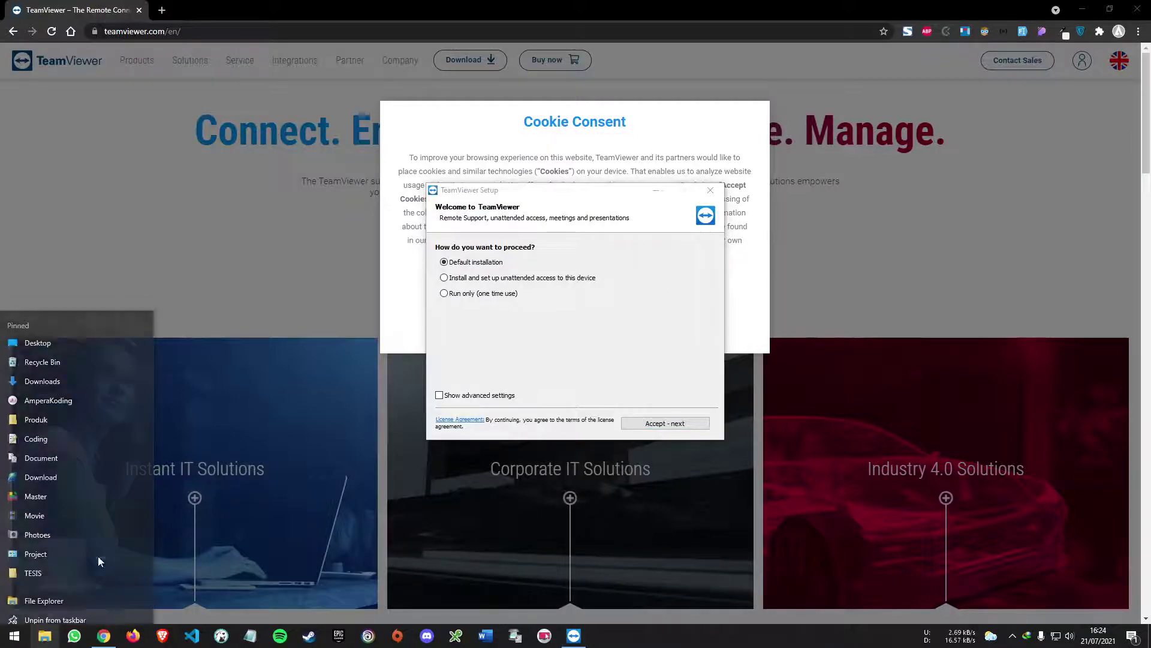
{"action": "left_click", "coordinate": [42, 468]}
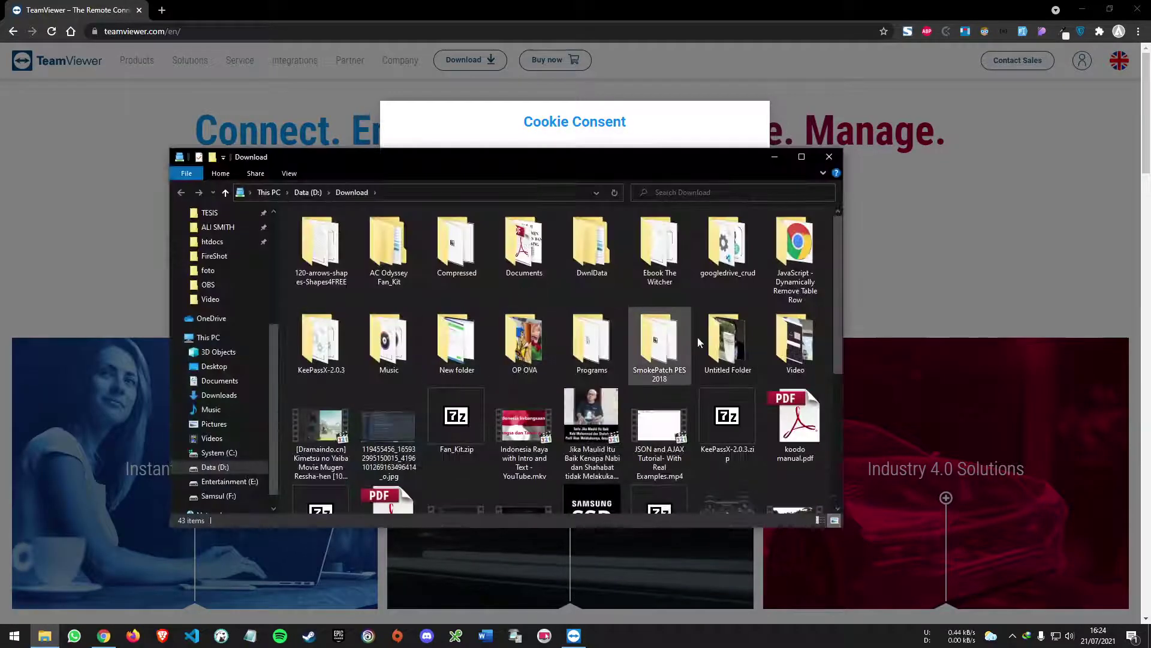
{"action": "double_click", "coordinate": [581, 345]}
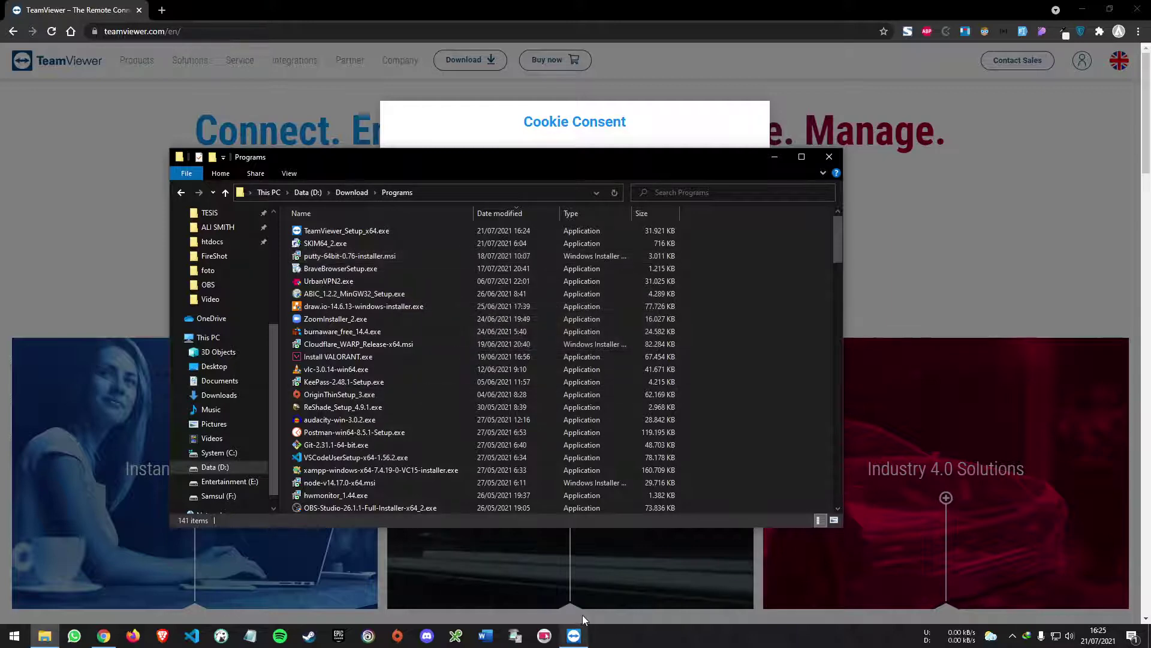
{"action": "left_click", "coordinate": [582, 638]}
{"action": "left_click", "coordinate": [773, 156]}
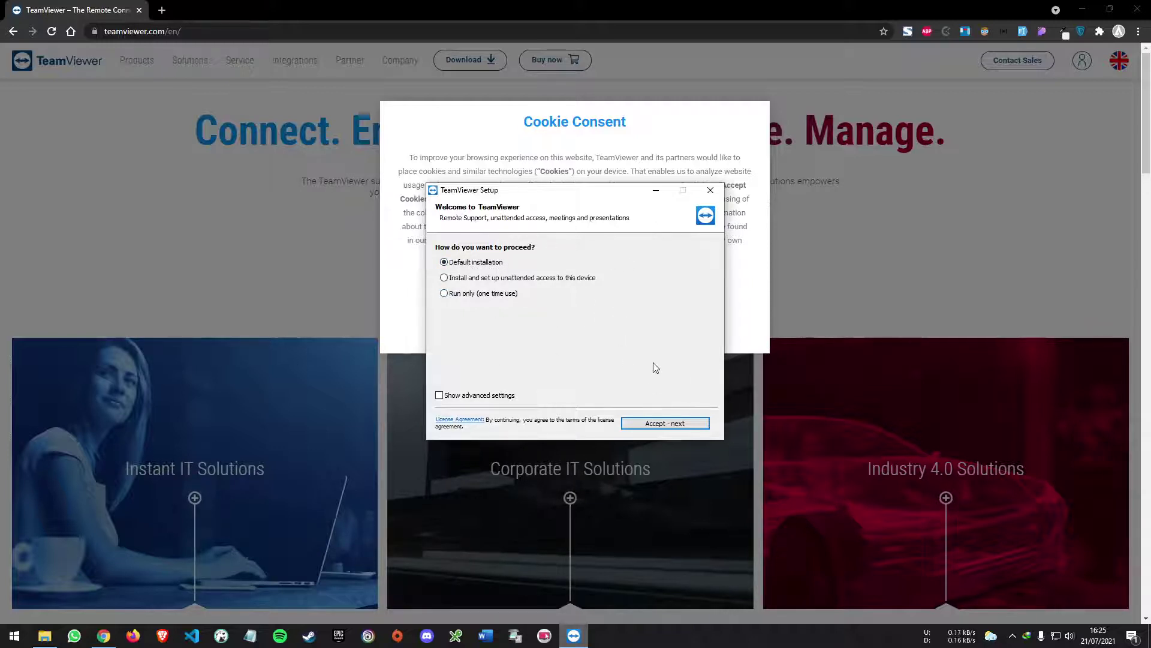
- Accept the terms, run the default installation, and finish with the free personal-use version
{"action": "left_click", "coordinate": [696, 427]}
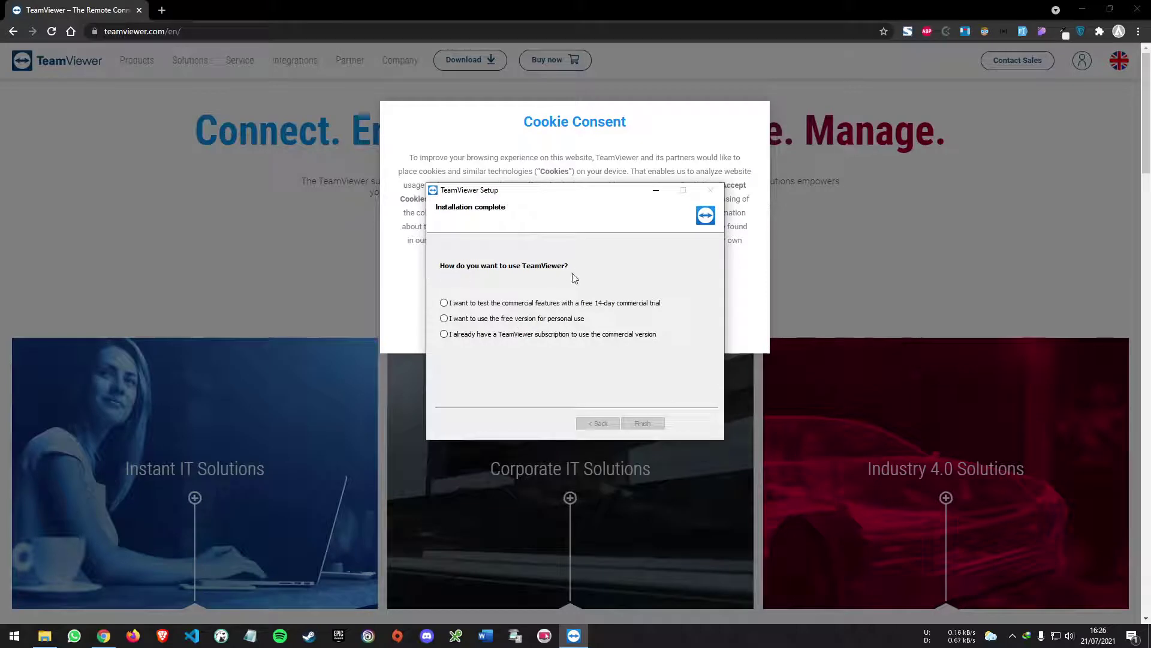
{"action": "left_click", "coordinate": [517, 320]}
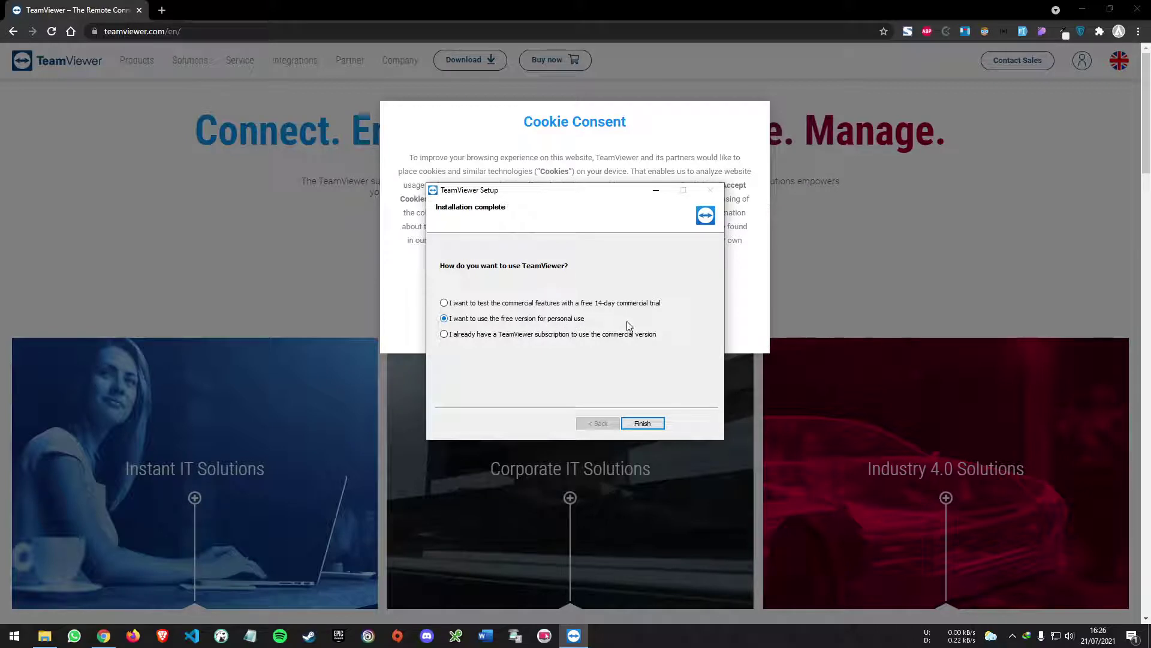
{"action": "left_click", "coordinate": [643, 424]}
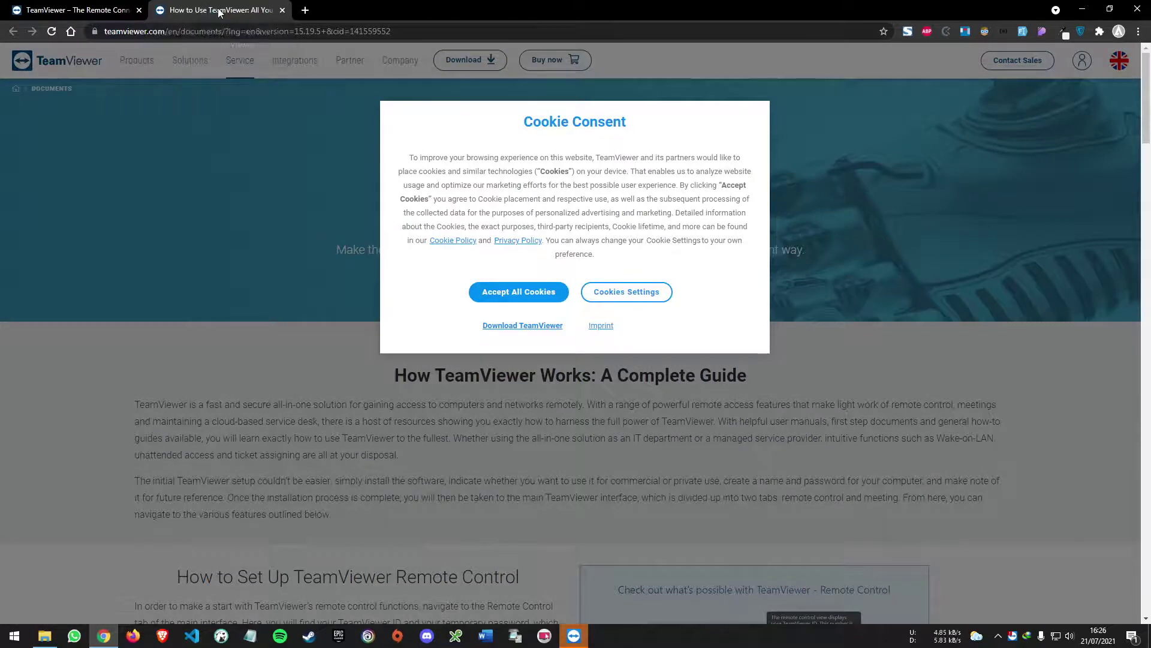
- Close the guide tab and bring the TeamViewer main window into view
{"action": "key", "text": "ctrl+w"}
{"action": "left_click", "coordinate": [574, 636]}
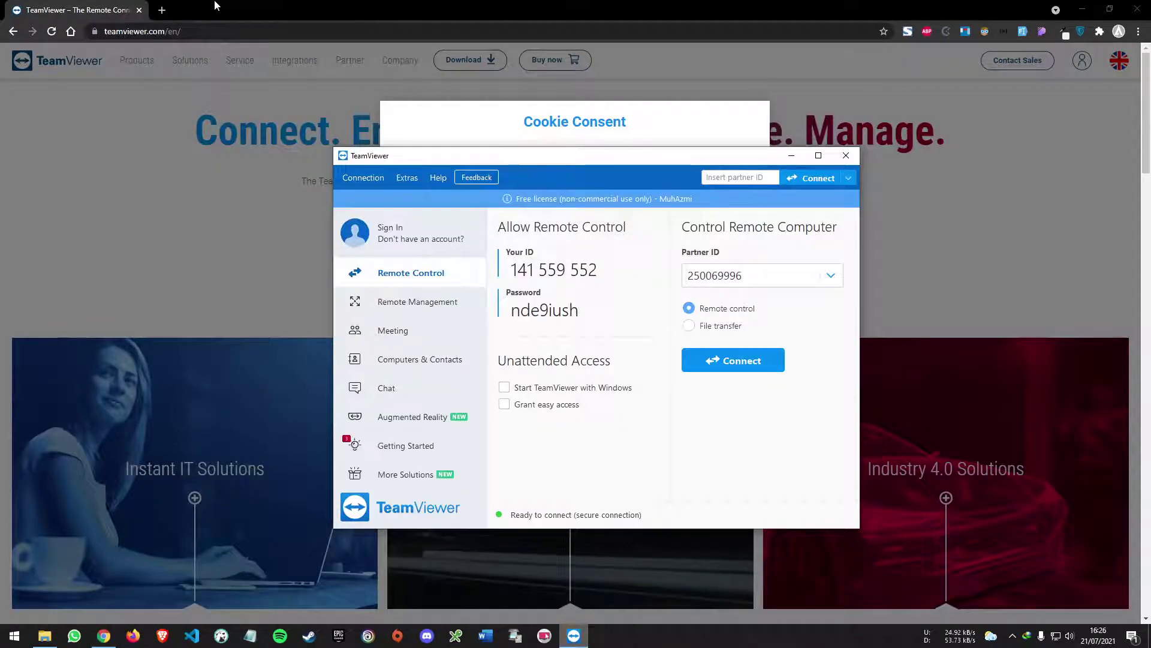
{"action": "left_click_drag", "start_coordinate": [506, 162], "coordinate": [481, 198]}
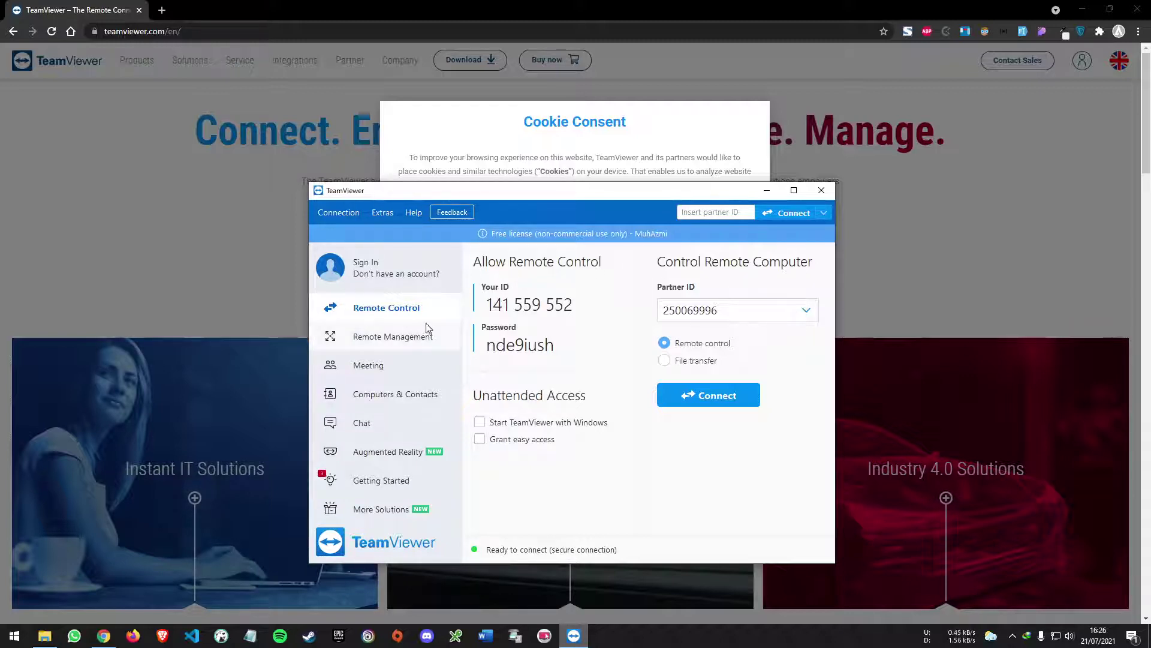
- Select the Partner ID and this computer's Your ID to check them
{"action": "double_click", "coordinate": [721, 310]}
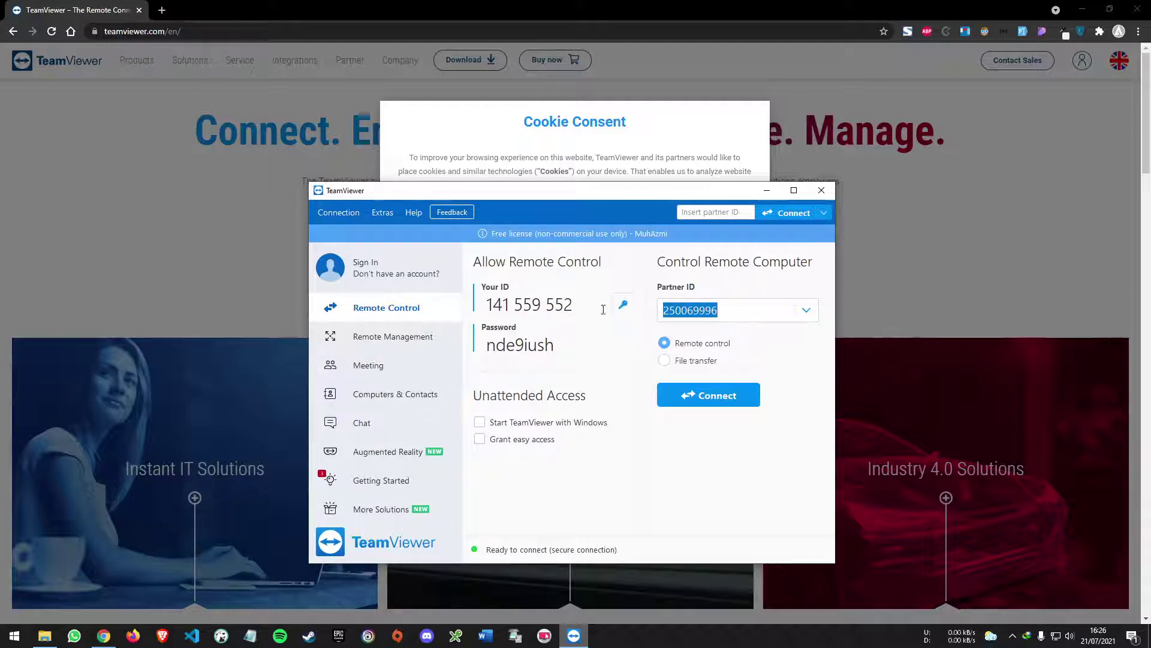
{"action": "left_click_drag", "start_coordinate": [577, 308], "coordinate": [485, 306]}
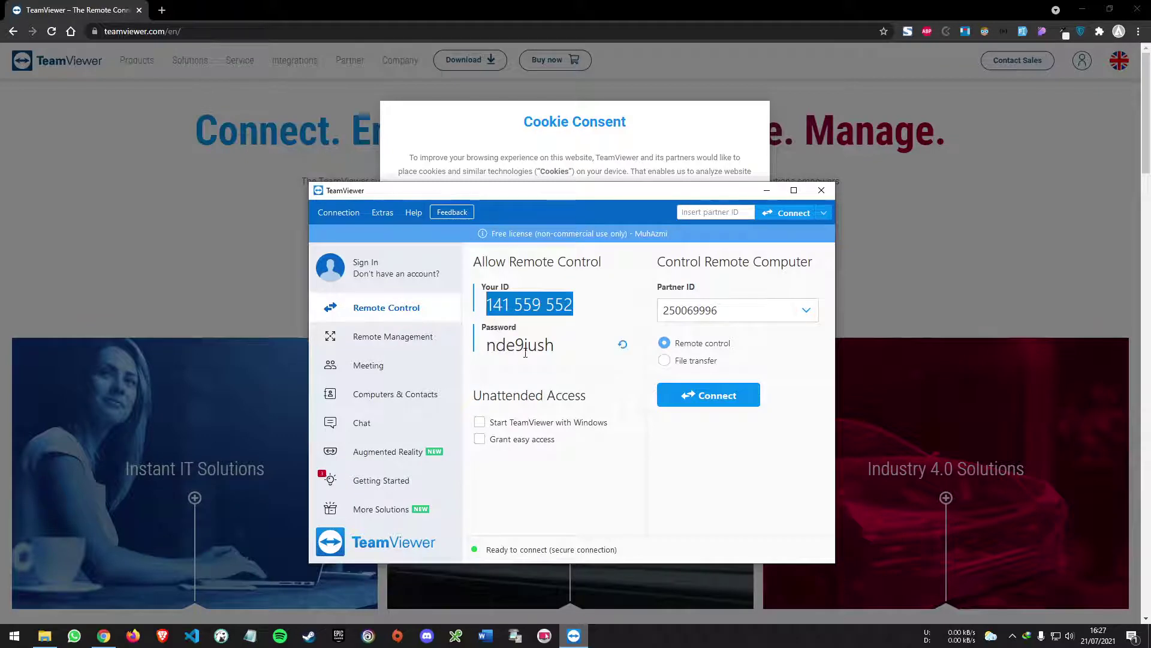
{"action": "left_click", "coordinate": [516, 349]}
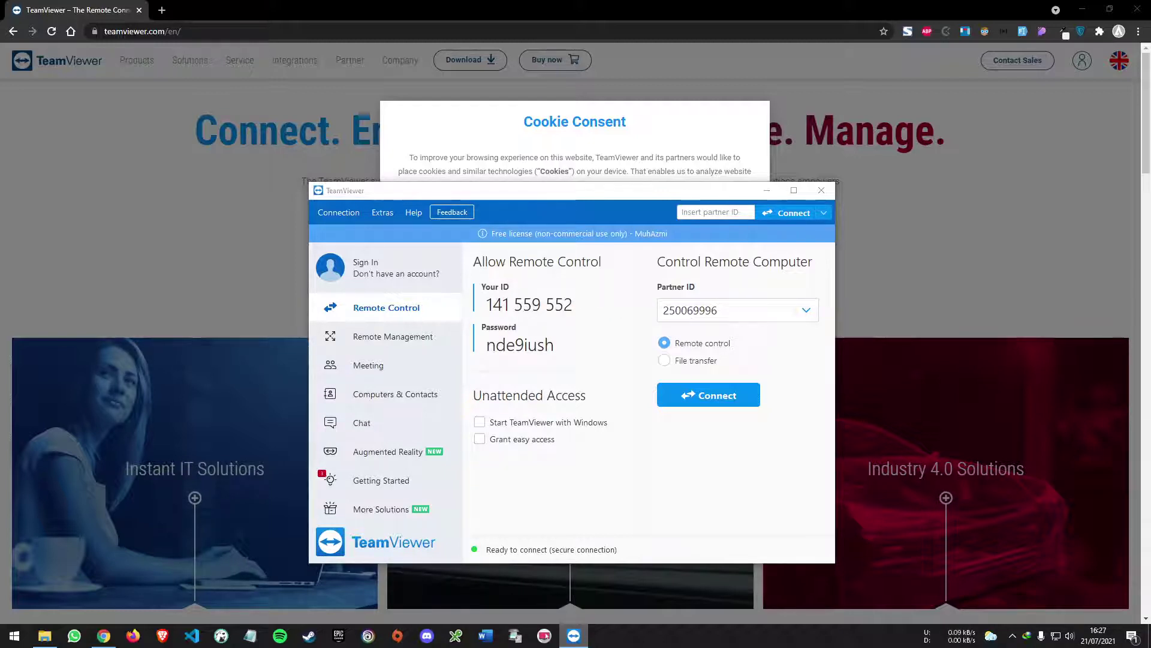
- Replace the Partner ID with the pasted partner's ID and connect for remote control
{"action": "double_click", "coordinate": [735, 310]}
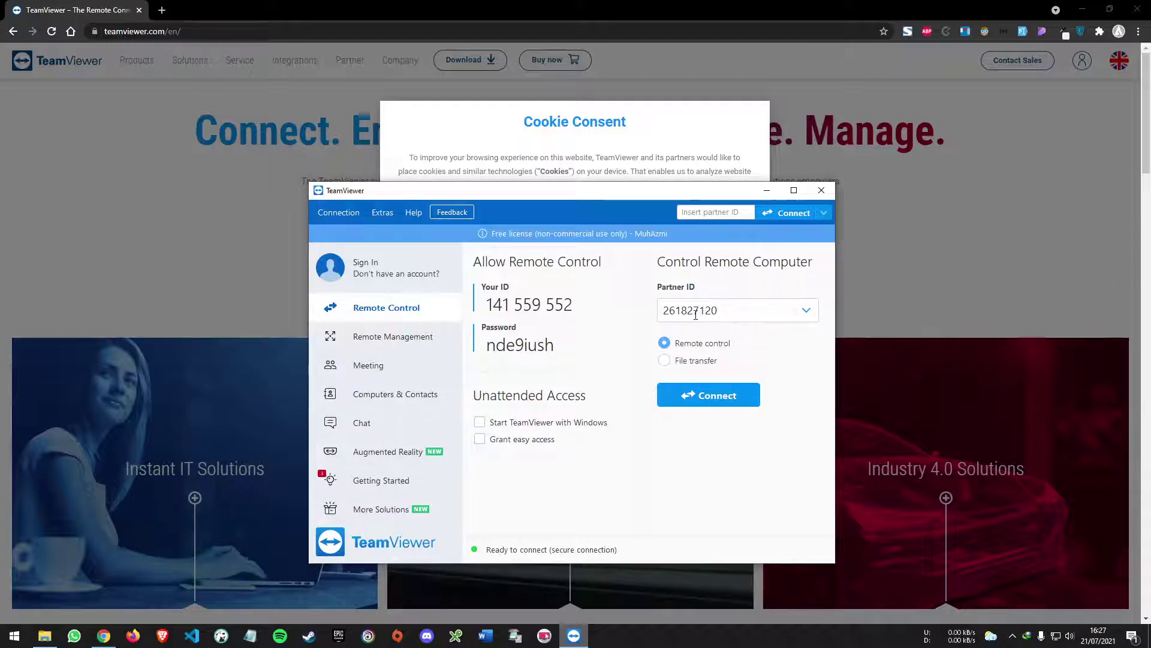
{"action": "double_click", "coordinate": [687, 312]}
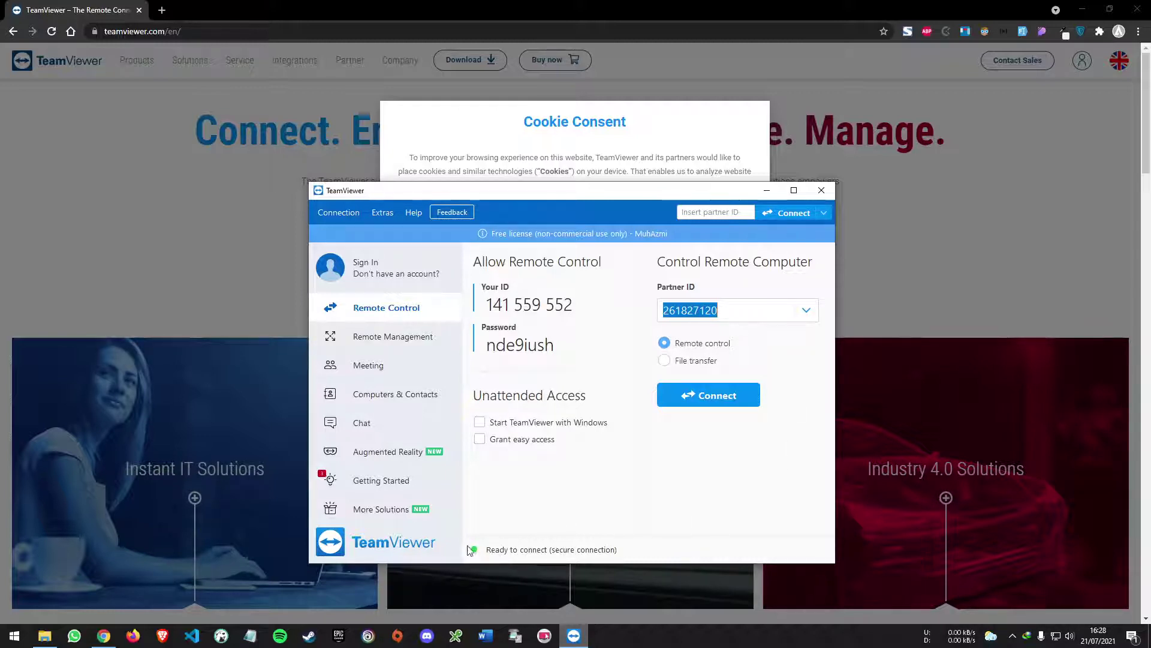
{"action": "left_click", "coordinate": [739, 397]}
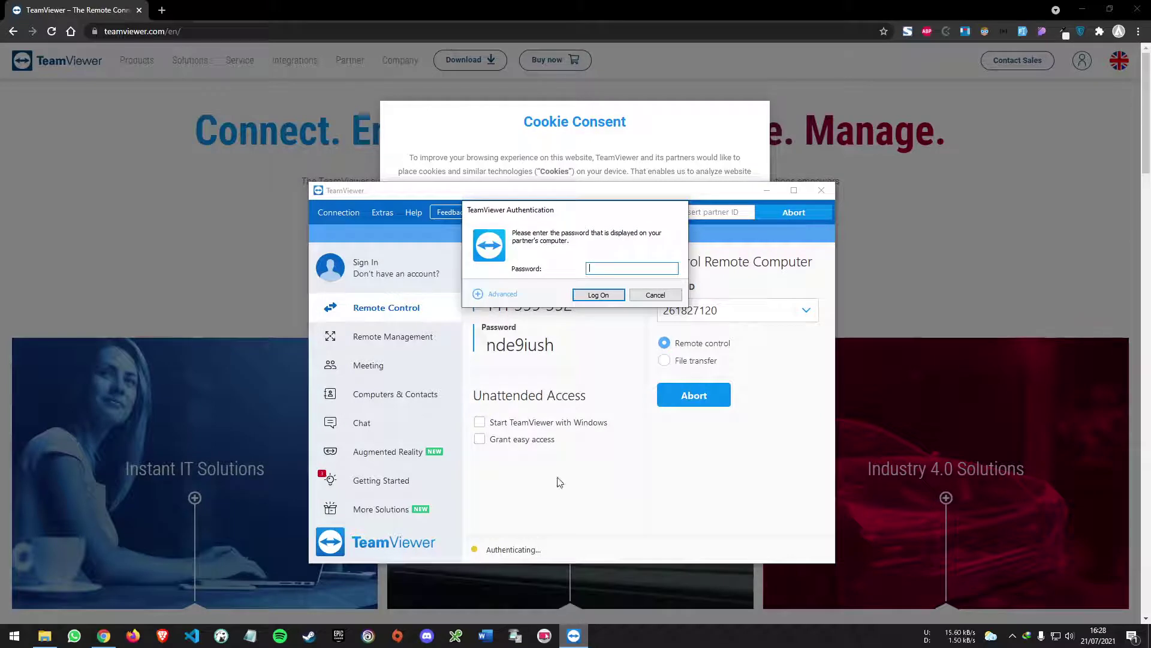
- Paste the partner's password into the Authentication dialog and log on
{"action": "left_click_drag", "start_coordinate": [545, 213], "coordinate": [543, 294]}
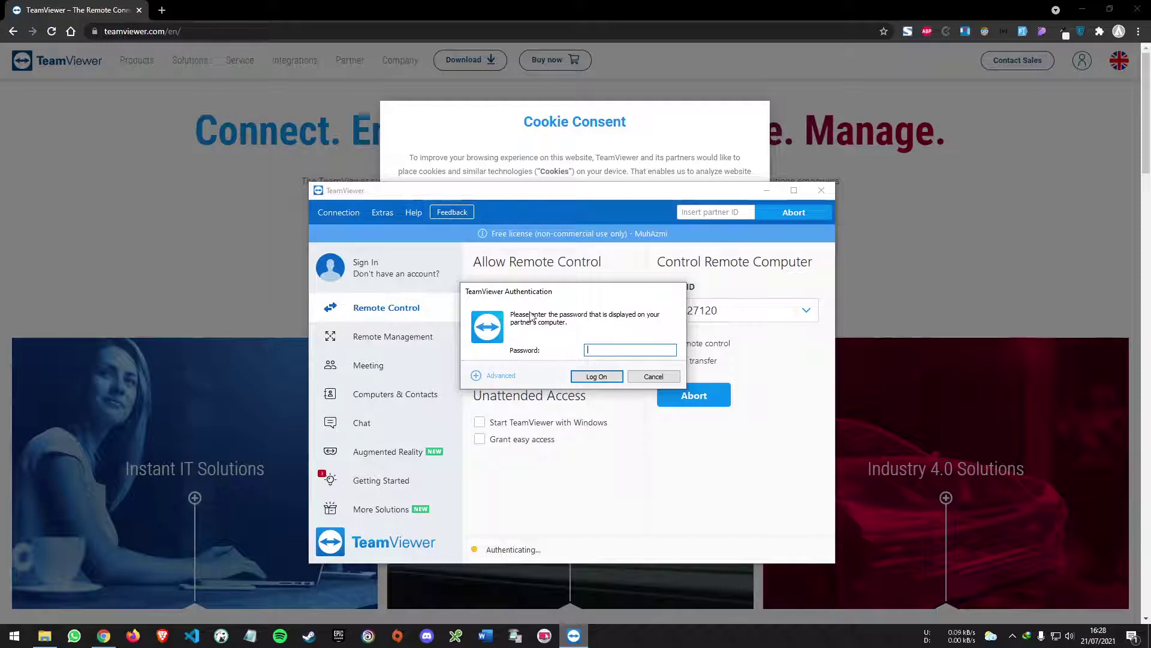
{"action": "left_click_drag", "start_coordinate": [536, 292], "coordinate": [680, 274]}
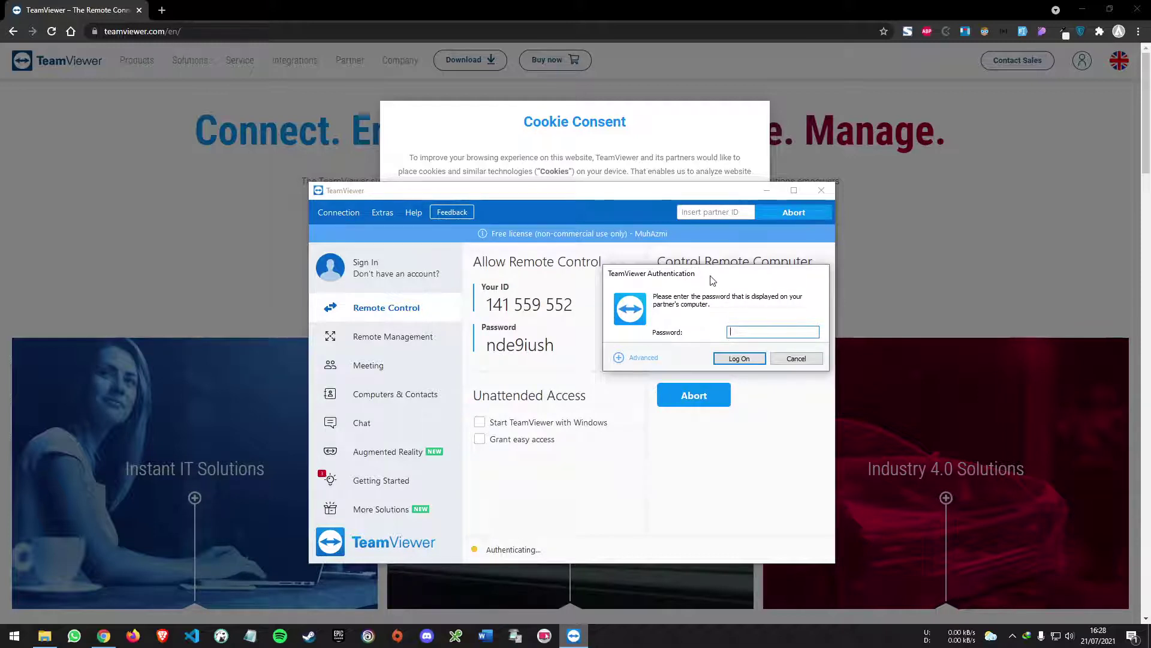
{"action": "left_click_drag", "start_coordinate": [708, 275], "coordinate": [712, 294]}
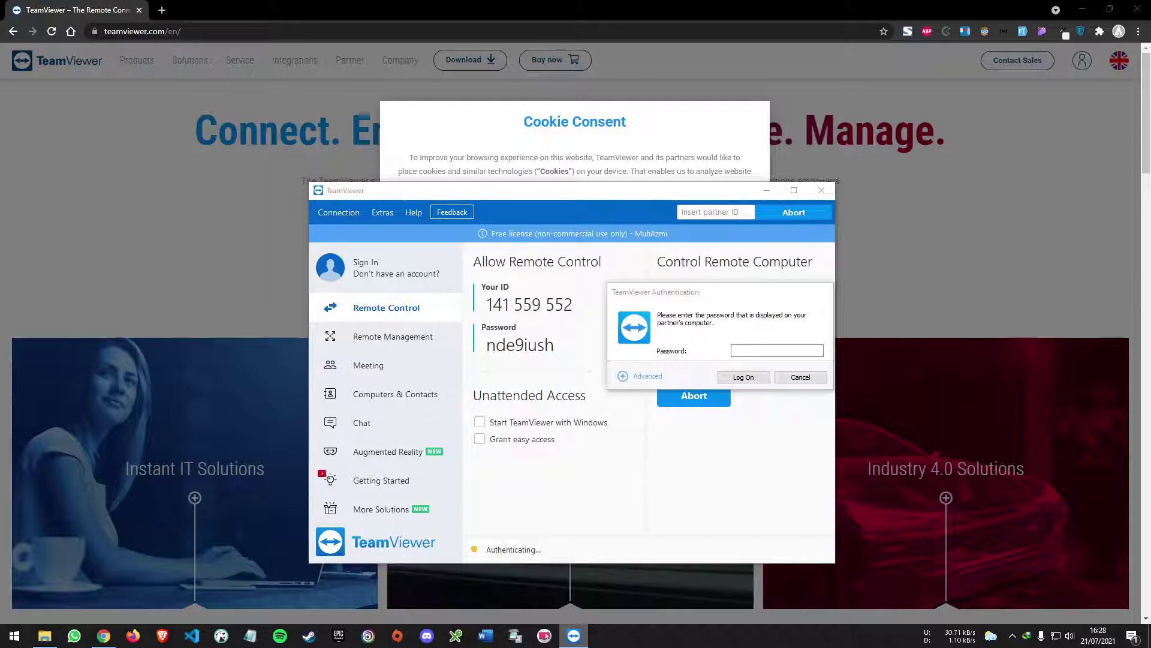
{"action": "left_click", "coordinate": [784, 351]}
{"action": "key", "text": "ctrl+v"}
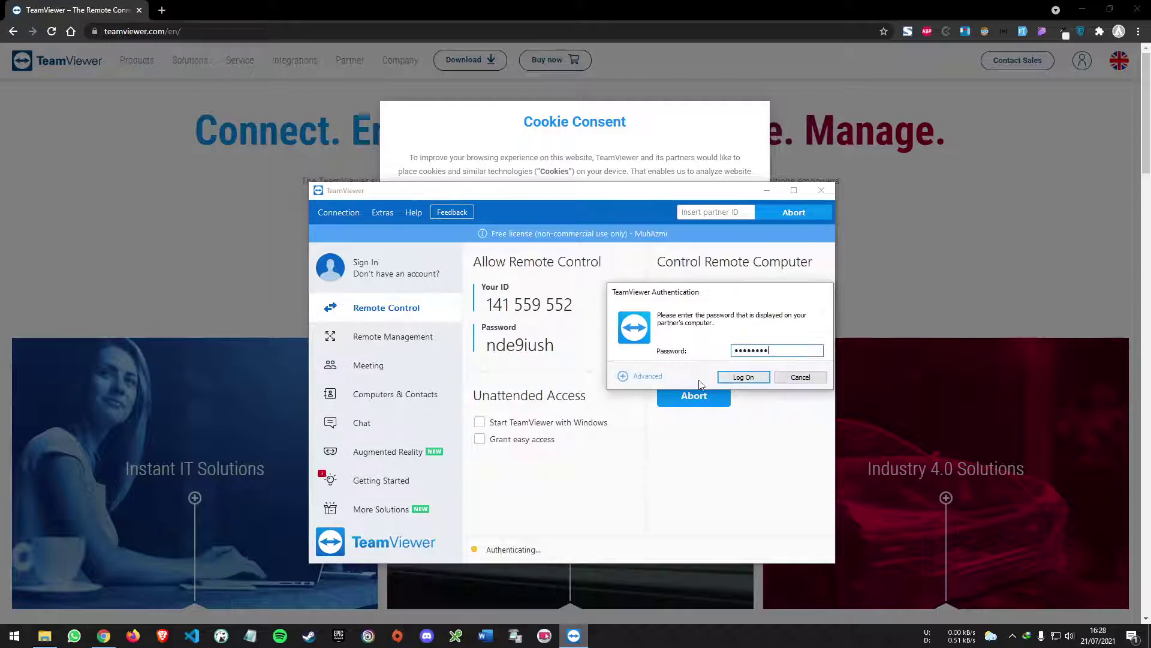
{"action": "left_click", "coordinate": [743, 378]}
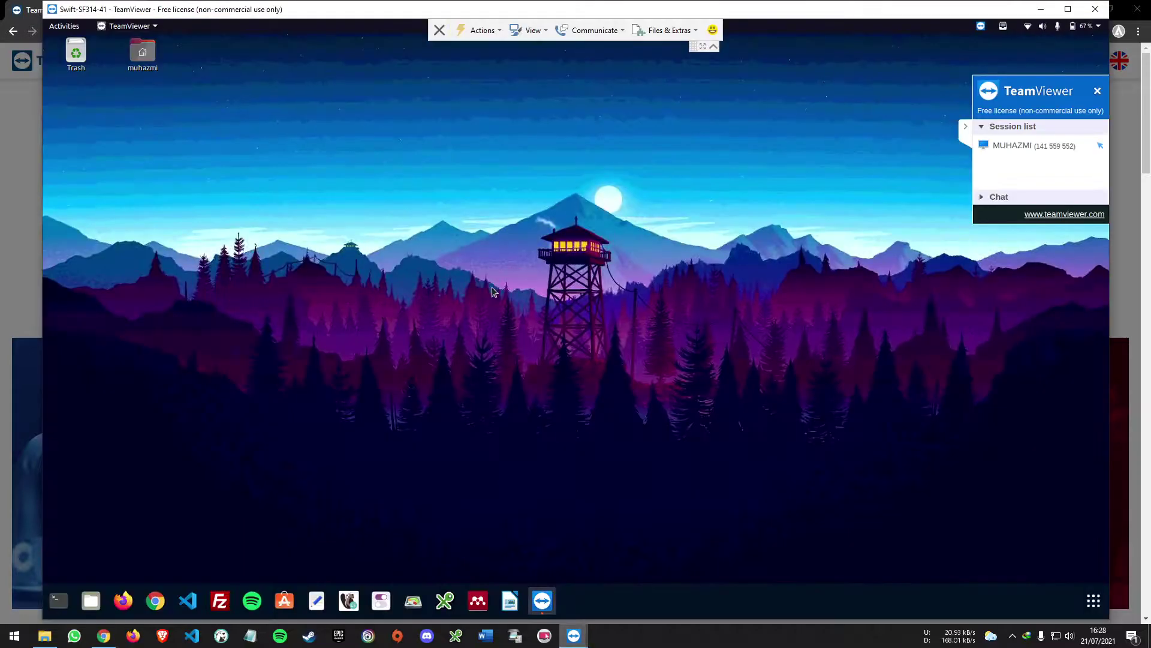
- Maximize the remote session, open the Files manager on Home, then launch a terminal from the dock
{"action": "double_click", "coordinate": [376, 13]}
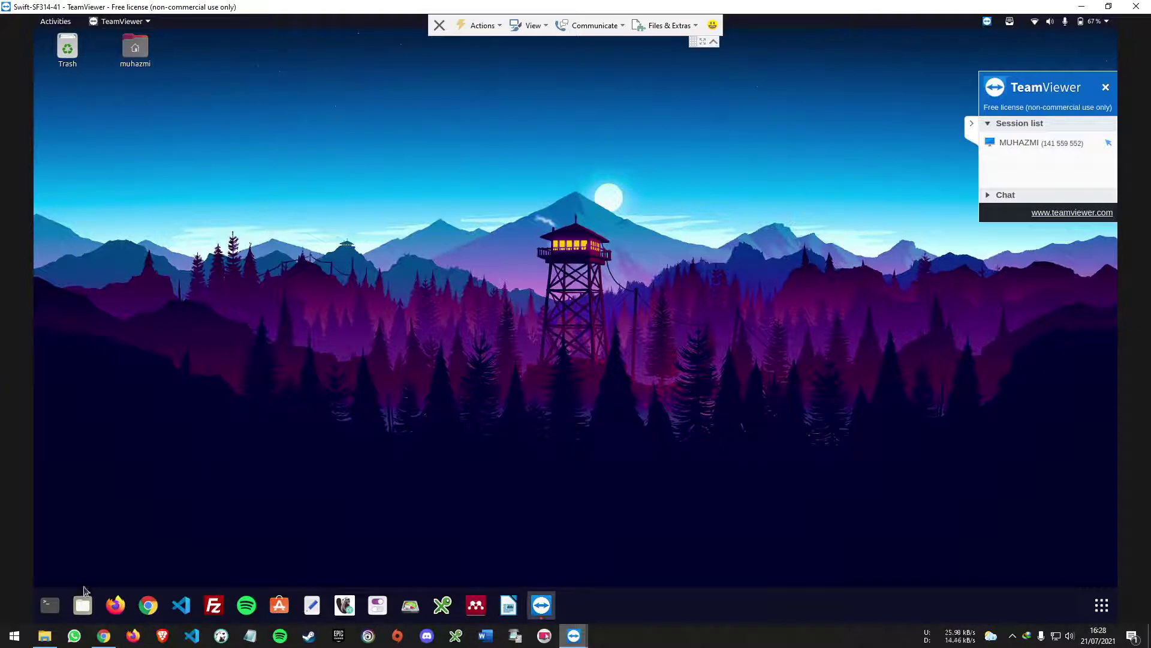
{"action": "left_click", "coordinate": [83, 603]}
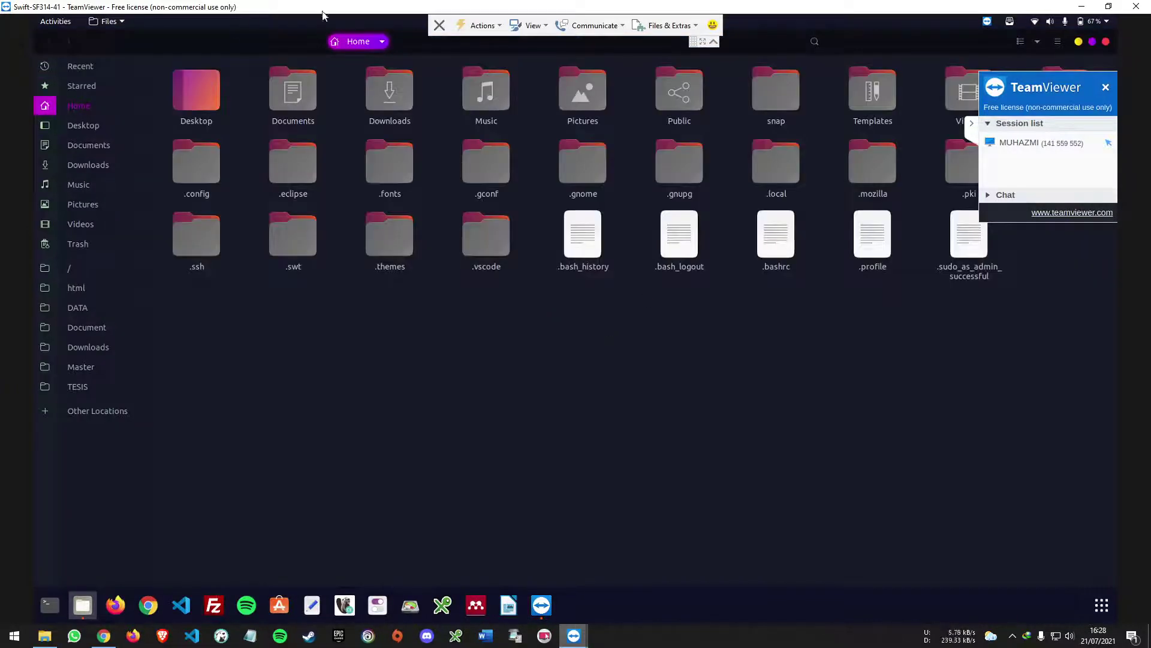
{"action": "left_click", "coordinate": [104, 635]}
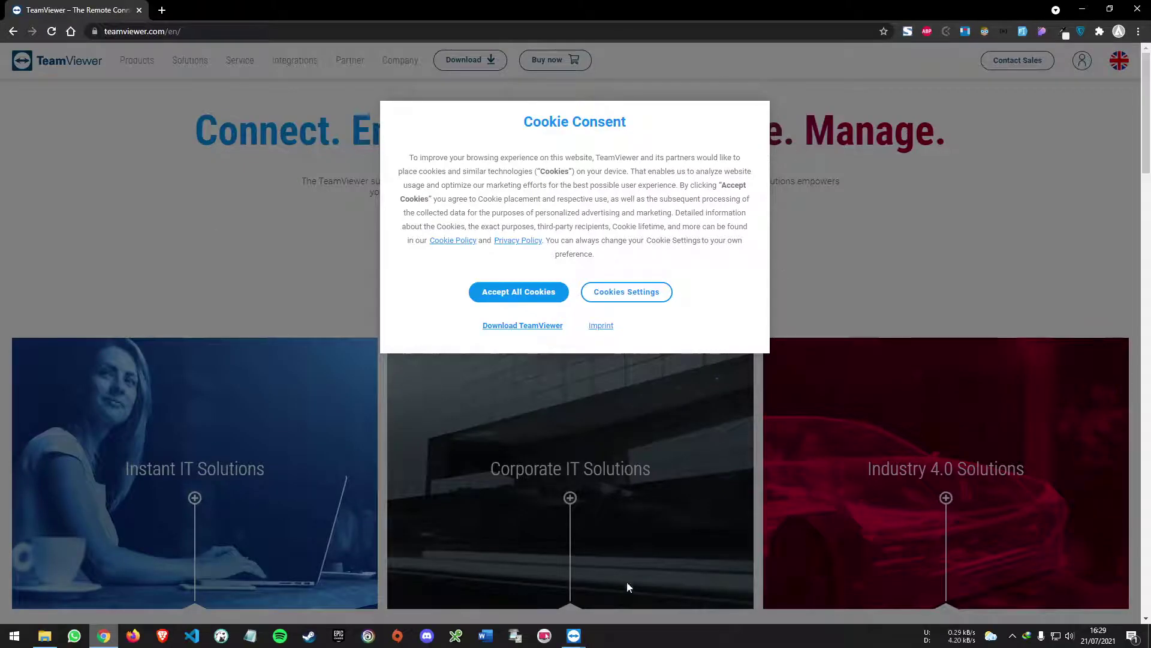
{"action": "mouse_move", "coordinate": [574, 636]}
{"action": "left_click", "coordinate": [641, 602]}
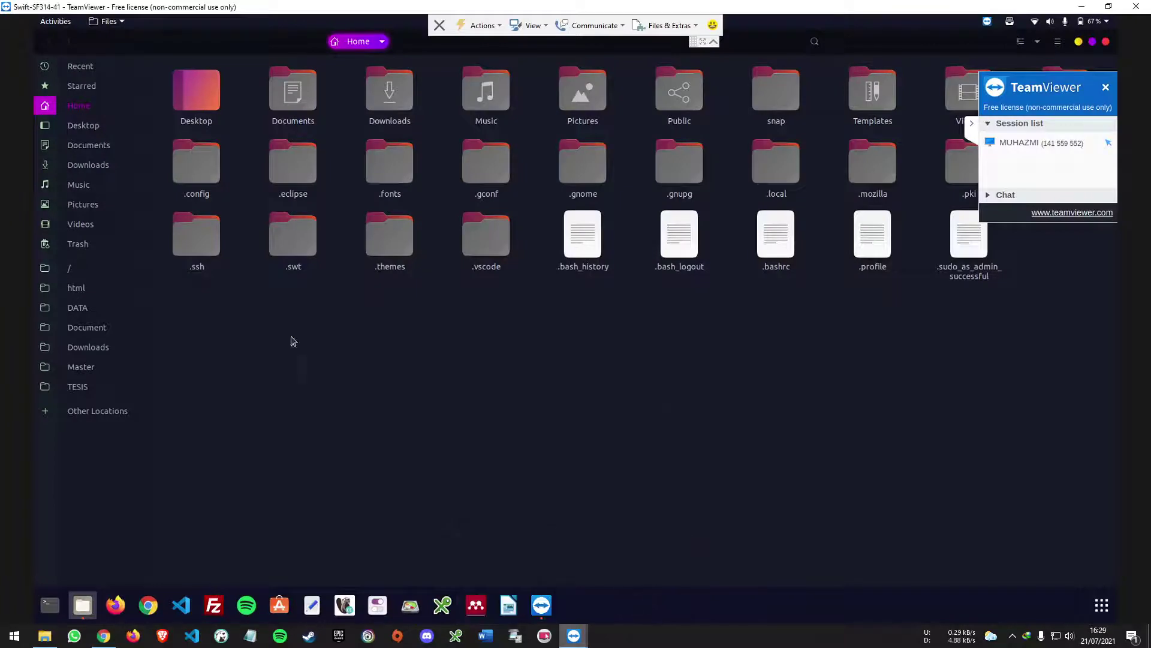
{"action": "left_click", "coordinate": [971, 123]}
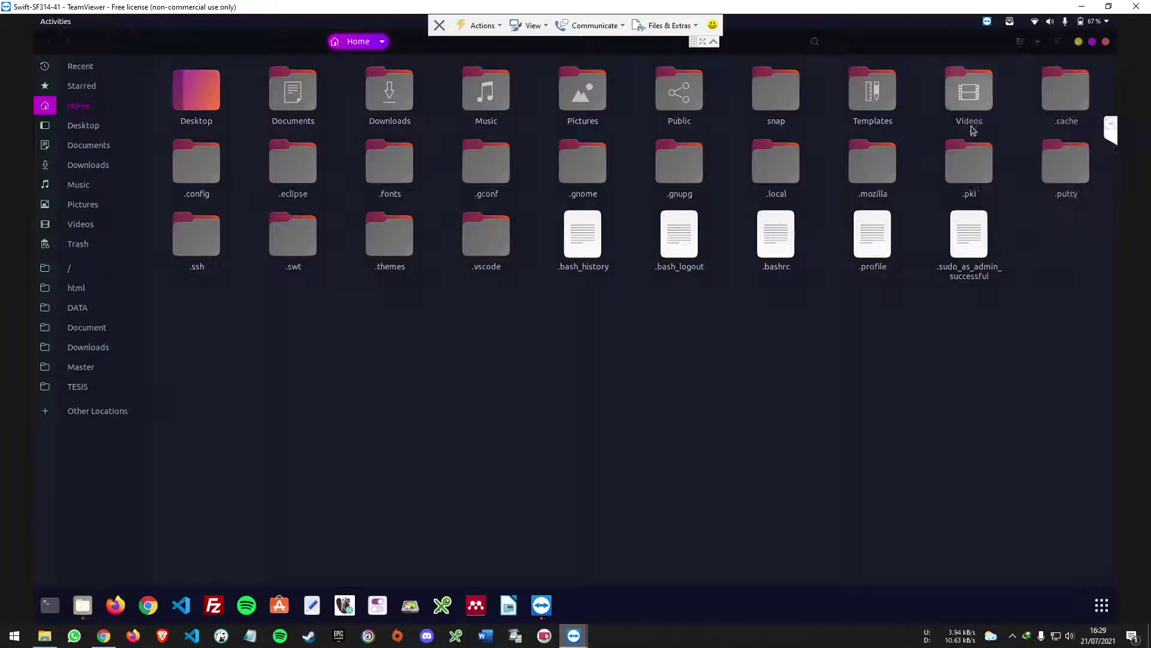
{"action": "left_click", "coordinate": [53, 605]}
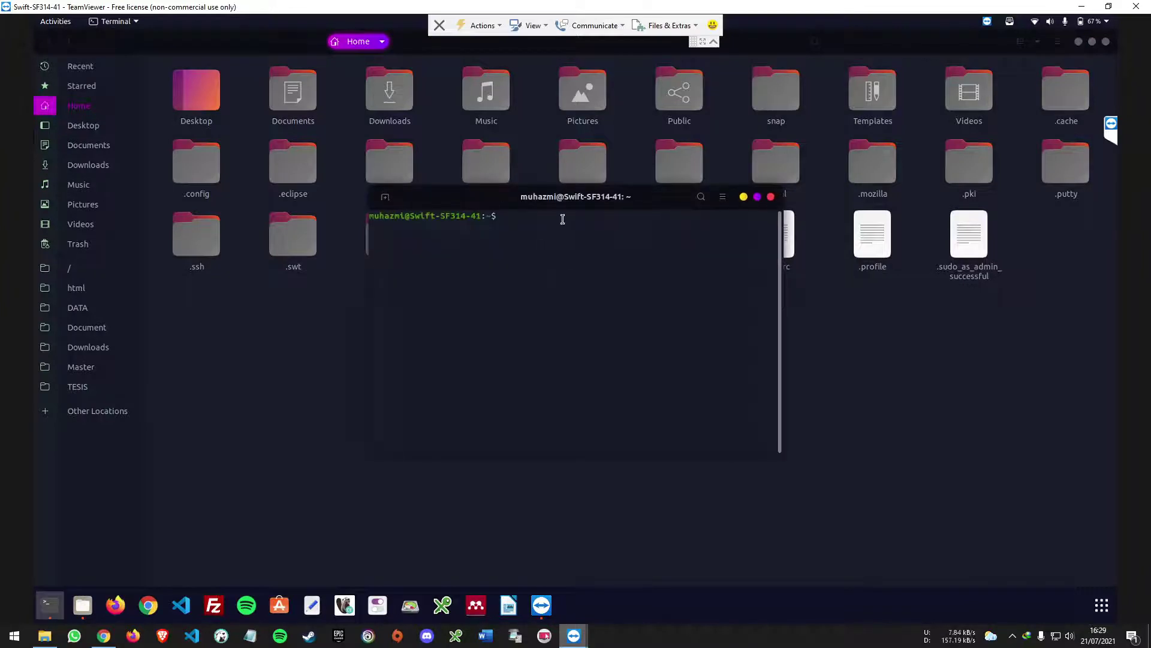
- Run neofetch in the remote terminal and position it to show the Ubuntu 20.04.2 LTS details
{"action": "type", "text": "neofetch"}
{"action": "left_click_drag", "start_coordinate": [463, 198], "coordinate": [485, 286]}
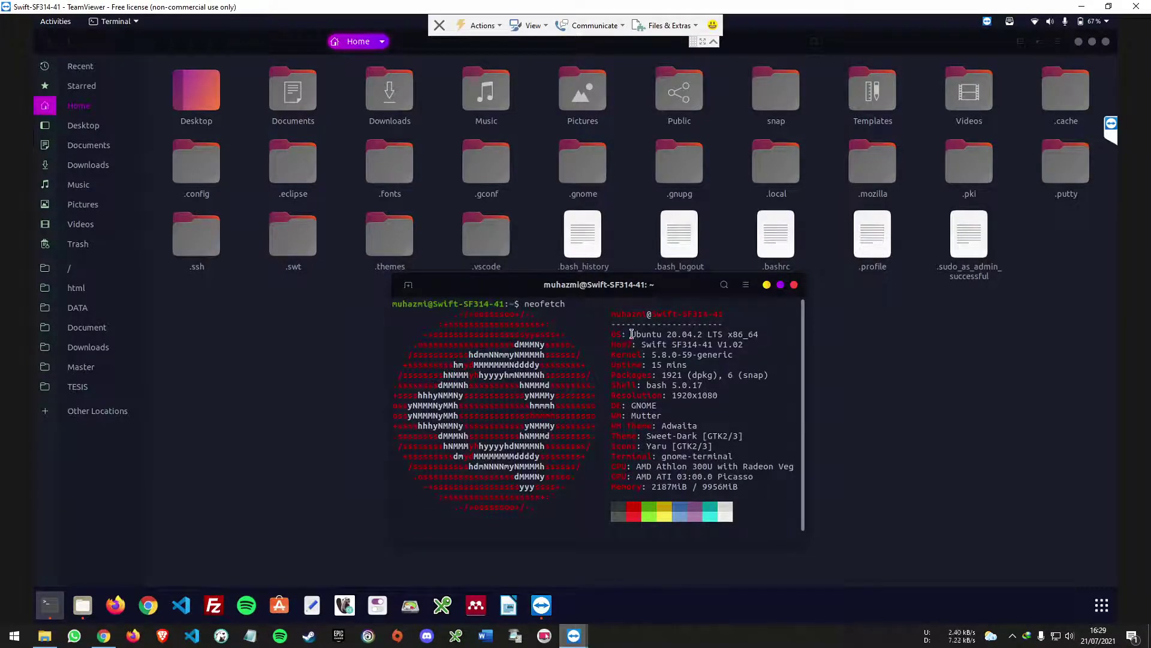
{"action": "left_click_drag", "start_coordinate": [629, 334], "coordinate": [764, 334]}
{"action": "left_click", "coordinate": [764, 334]}
{"action": "mouse_move", "coordinate": [510, 292]}
{"action": "left_mouse_down"}
{"action": "mouse_move", "coordinate": [507, 240]}
{"action": "mouse_move", "coordinate": [524, 286]}
{"action": "mouse_move", "coordinate": [507, 236]}
{"action": "mouse_move", "coordinate": [507, 281]}
{"action": "left_mouse_up"}
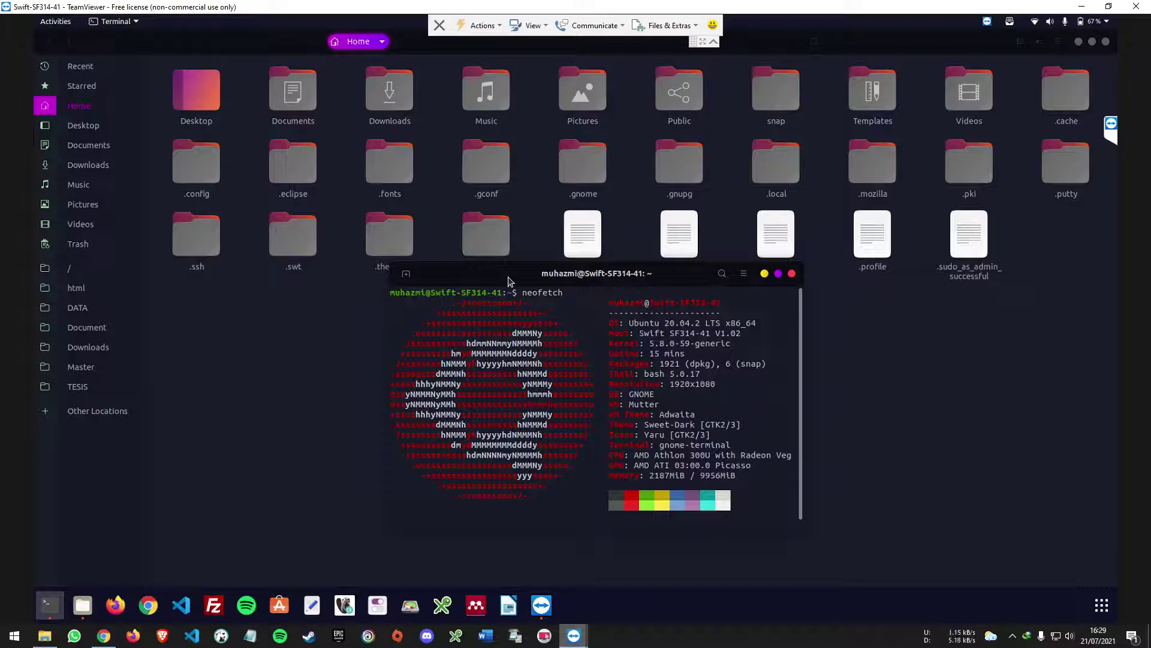
- View the remote Documents and Music folders, then minimize Files to show the terminal
{"action": "left_click", "coordinate": [276, 353]}
{"action": "left_click", "coordinate": [84, 145]}
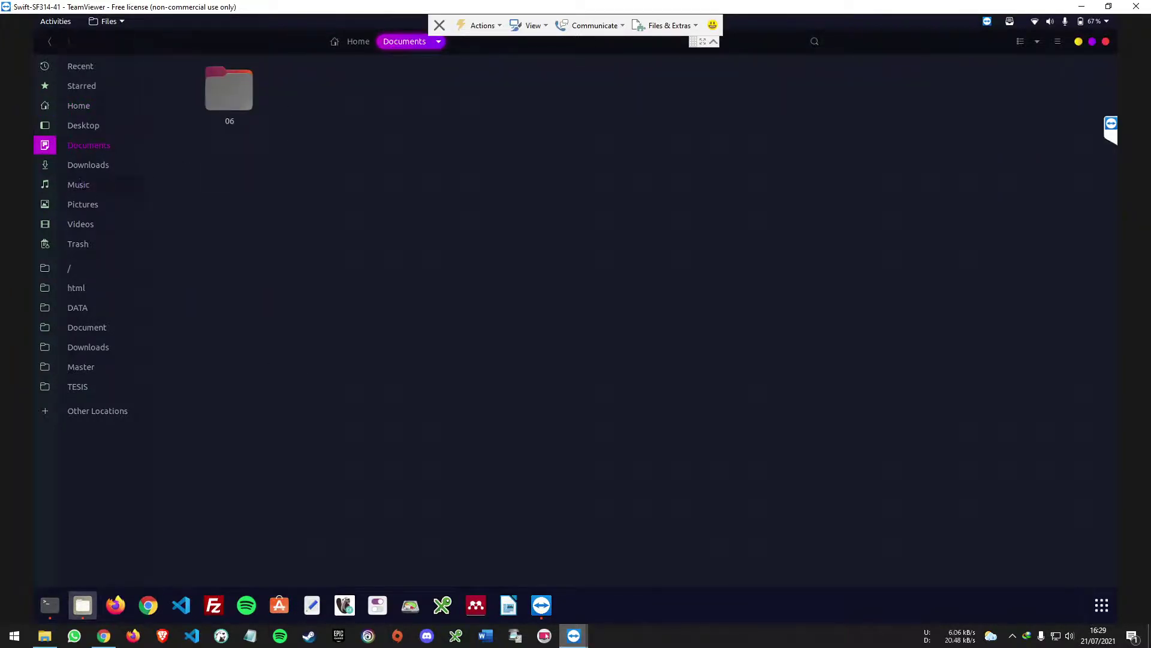
{"action": "left_click", "coordinate": [79, 184]}
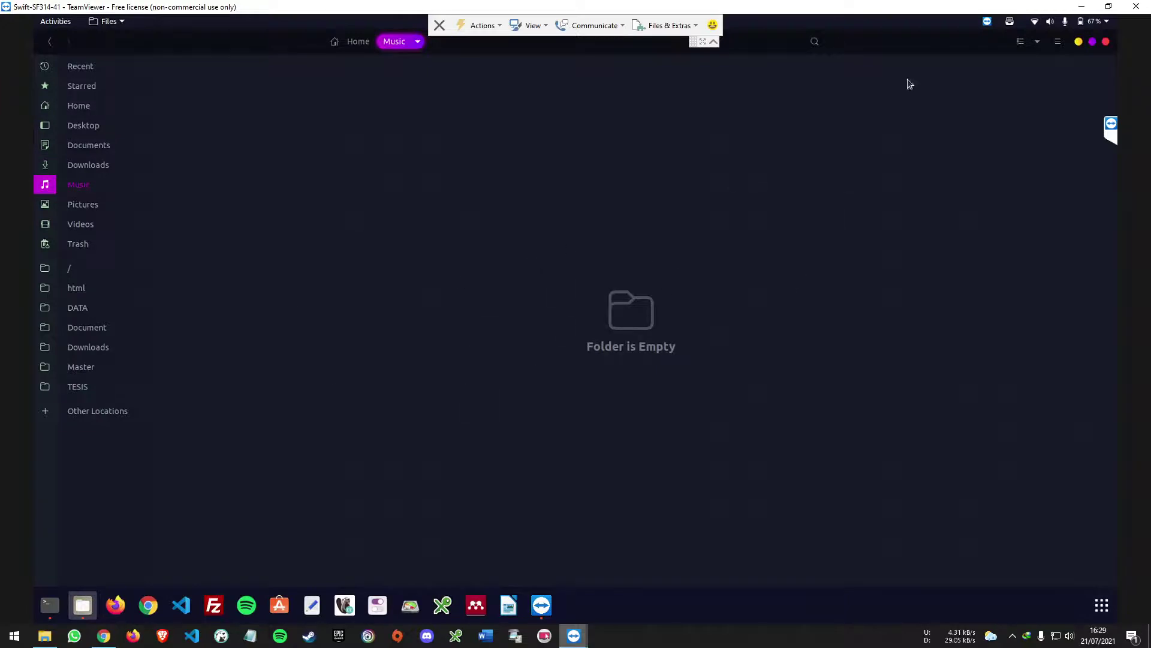
{"action": "left_click", "coordinate": [1079, 42]}
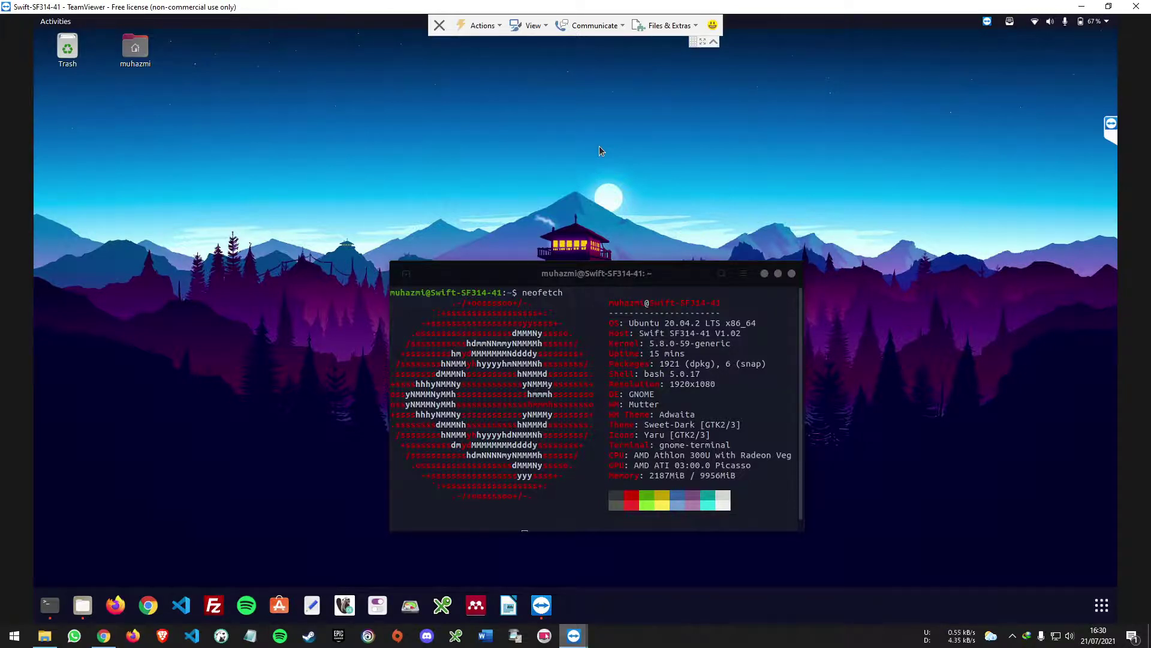
{"action": "left_click", "coordinate": [501, 26]}
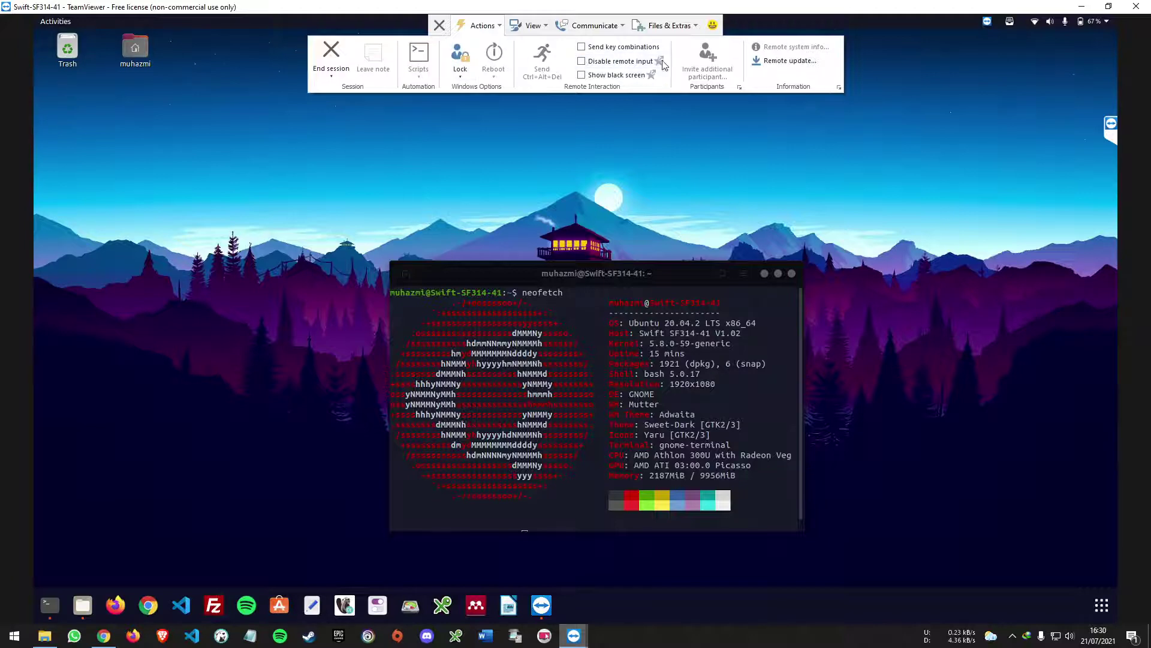
{"action": "left_click", "coordinate": [529, 25]}
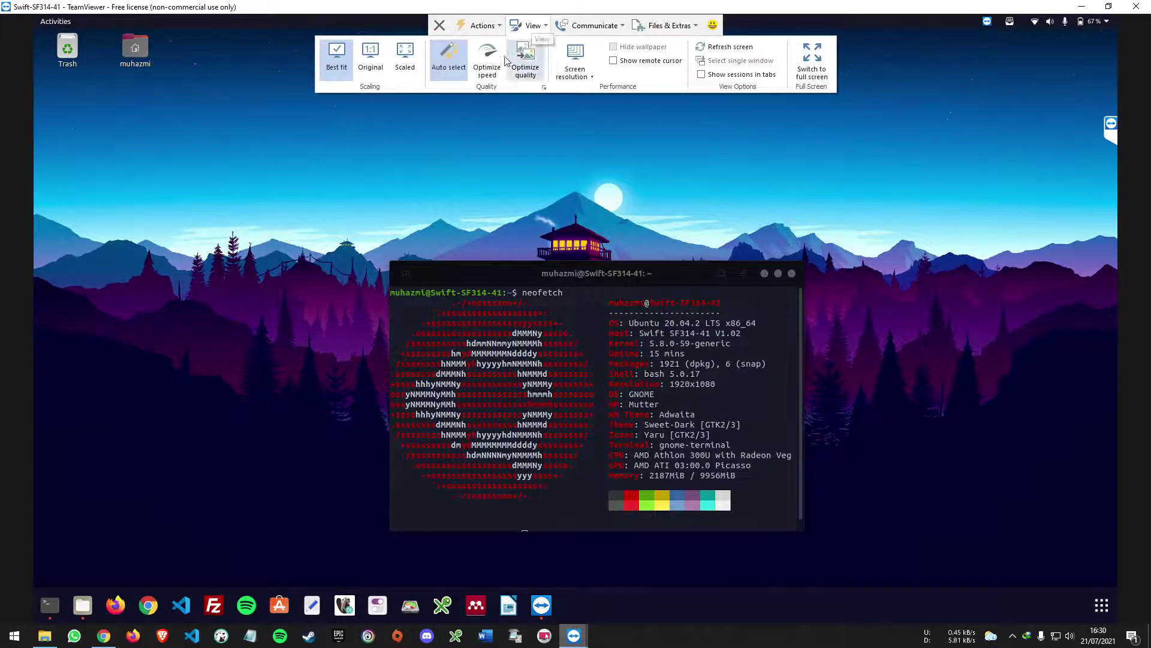
{"action": "left_click", "coordinate": [370, 60]}
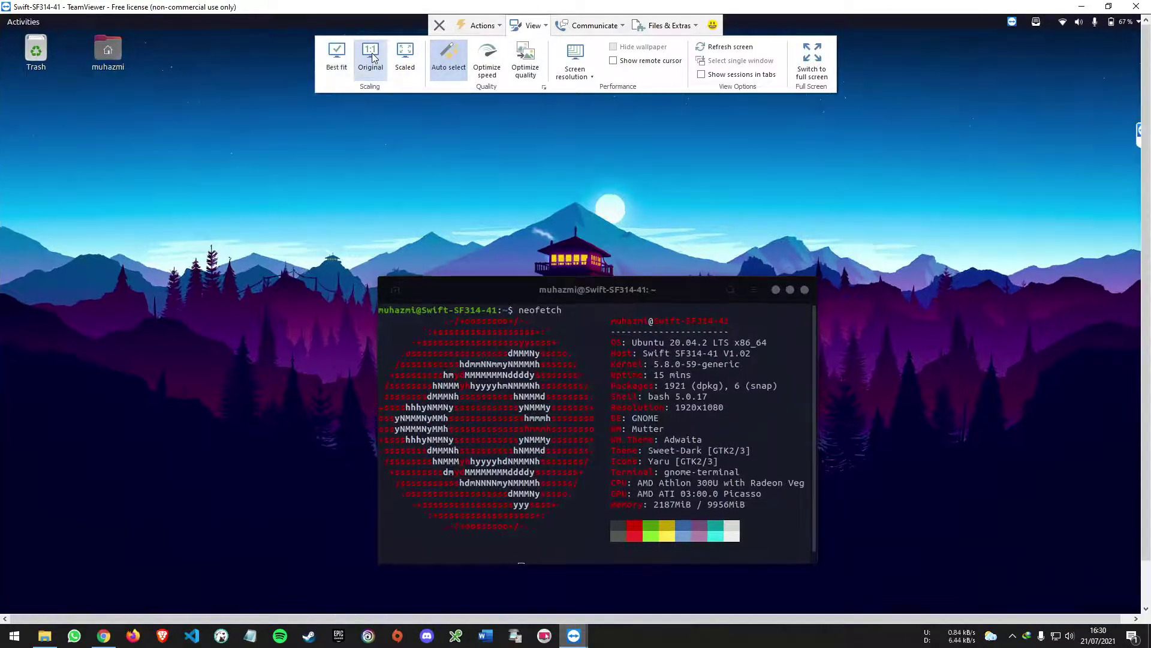
{"action": "left_click", "coordinate": [414, 59]}
{"action": "left_click", "coordinate": [336, 60]}
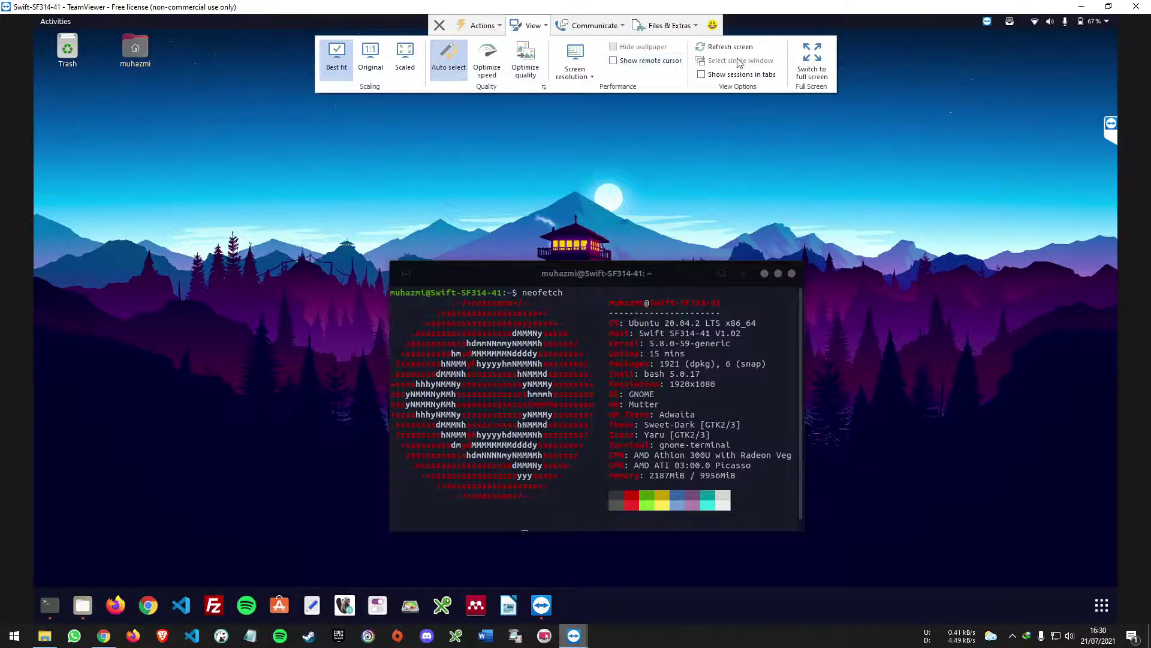
{"action": "left_click", "coordinate": [589, 28]}
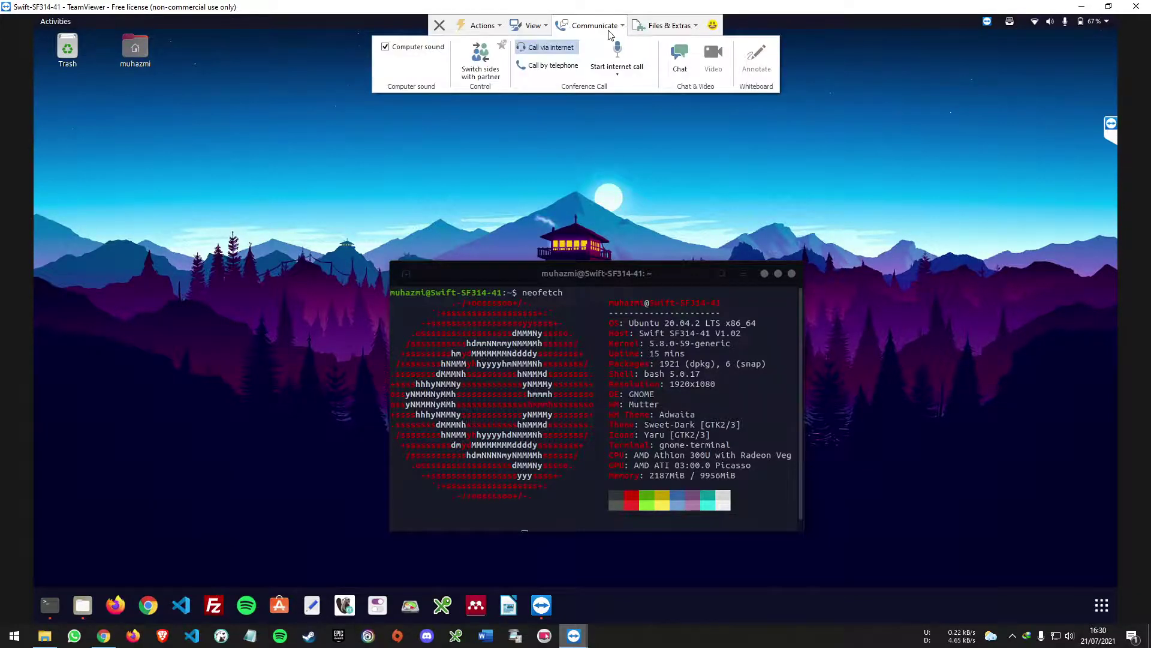
{"action": "left_click", "coordinate": [653, 29]}
{"action": "left_click", "coordinate": [491, 29]}
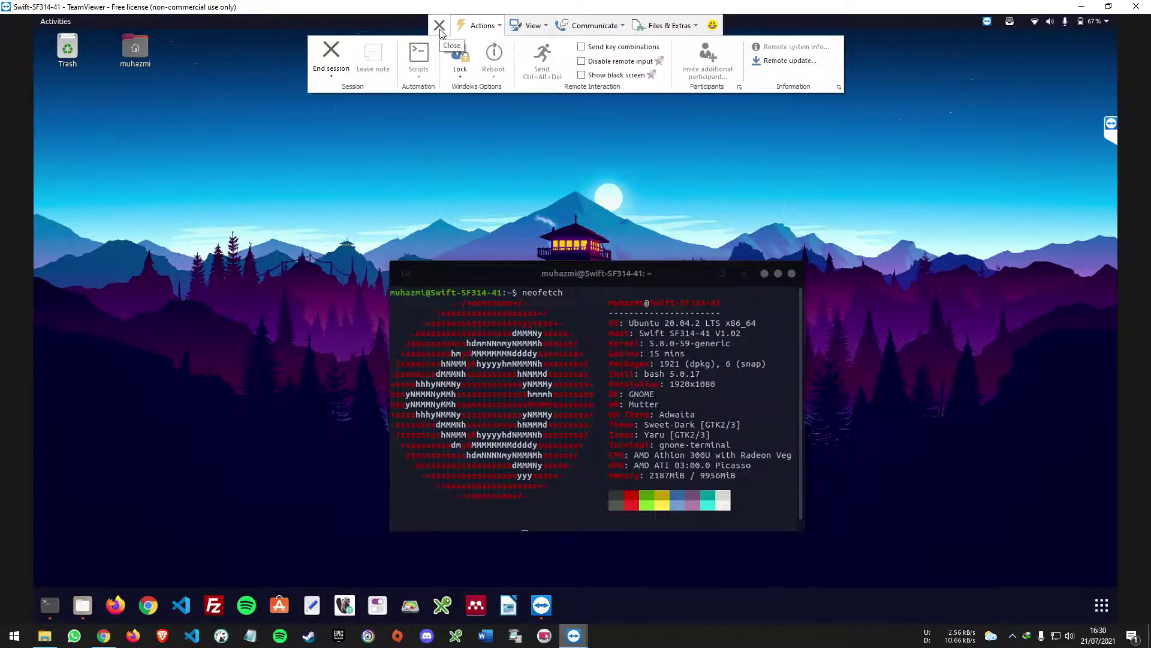
- Expand the TeamViewer session side panel at the right edge to show the full session list
{"action": "left_click", "coordinate": [1110, 129]}
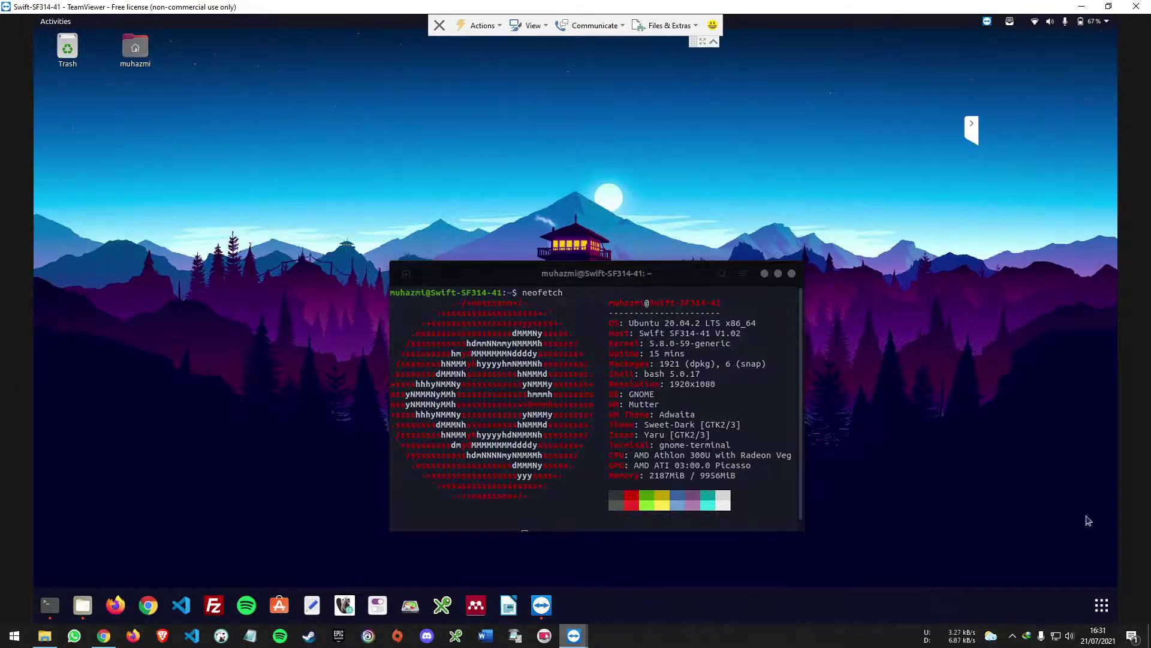
{"action": "left_click", "coordinate": [972, 127]}
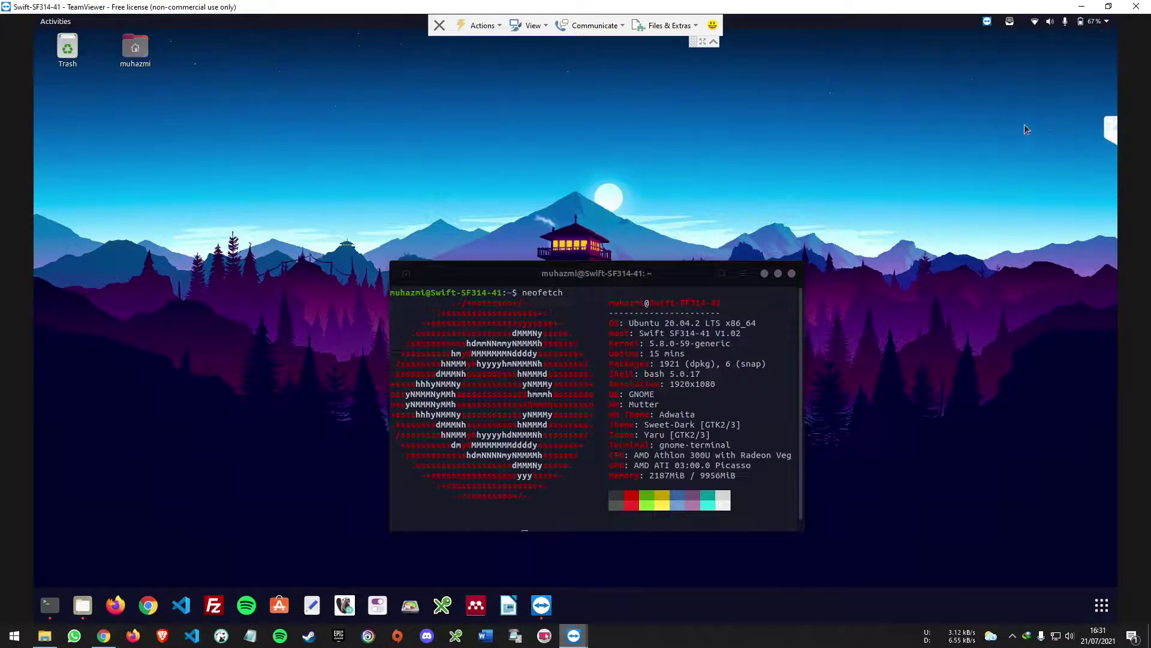
{"action": "left_click", "coordinate": [1113, 130]}
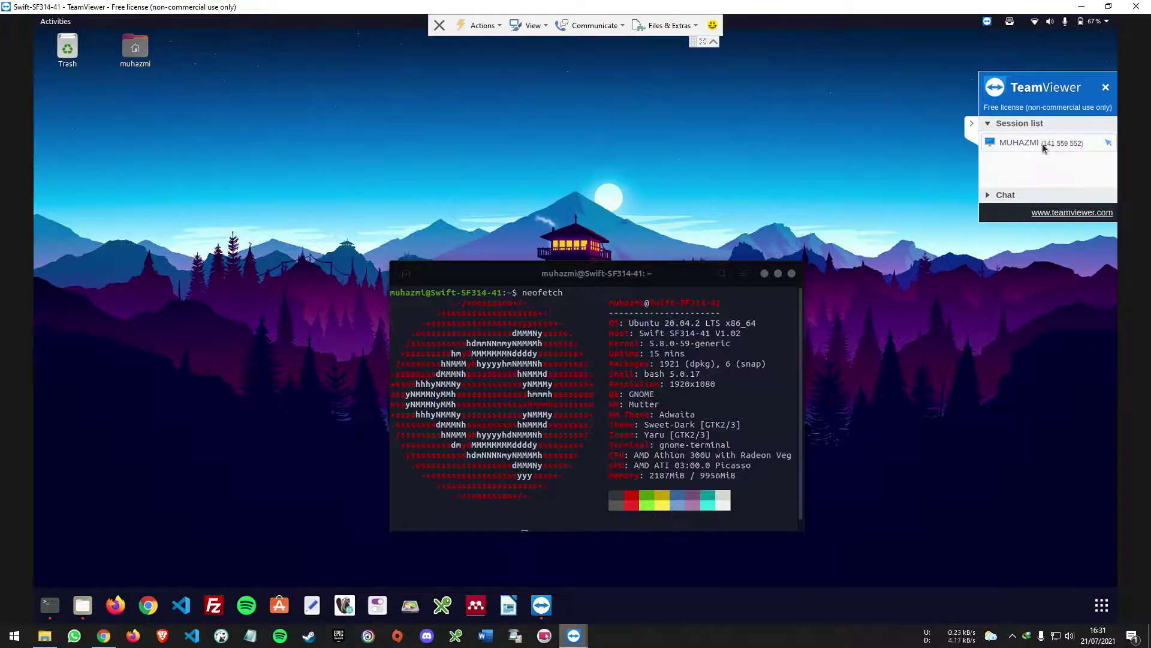
- Bring TeamViewer's main window to the front from the taskbar and move it aside to reveal the terminal
{"action": "left_click", "coordinate": [574, 637]}
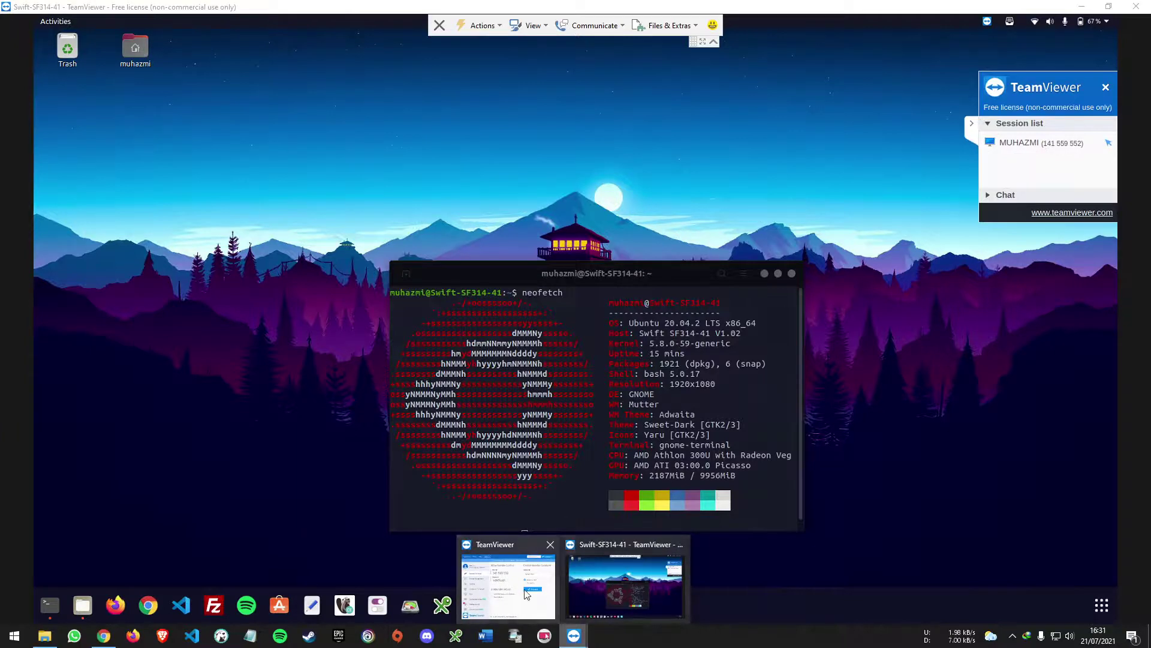
{"action": "left_click", "coordinate": [509, 585]}
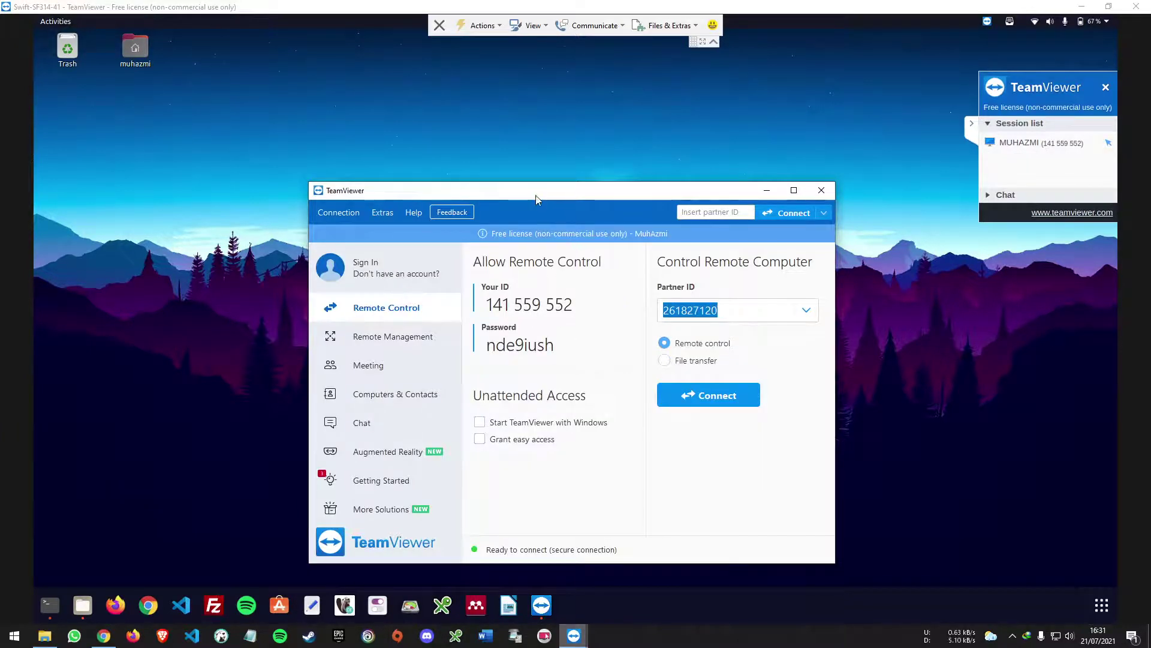
{"action": "left_click_drag", "start_coordinate": [536, 199], "coordinate": [640, 191]}
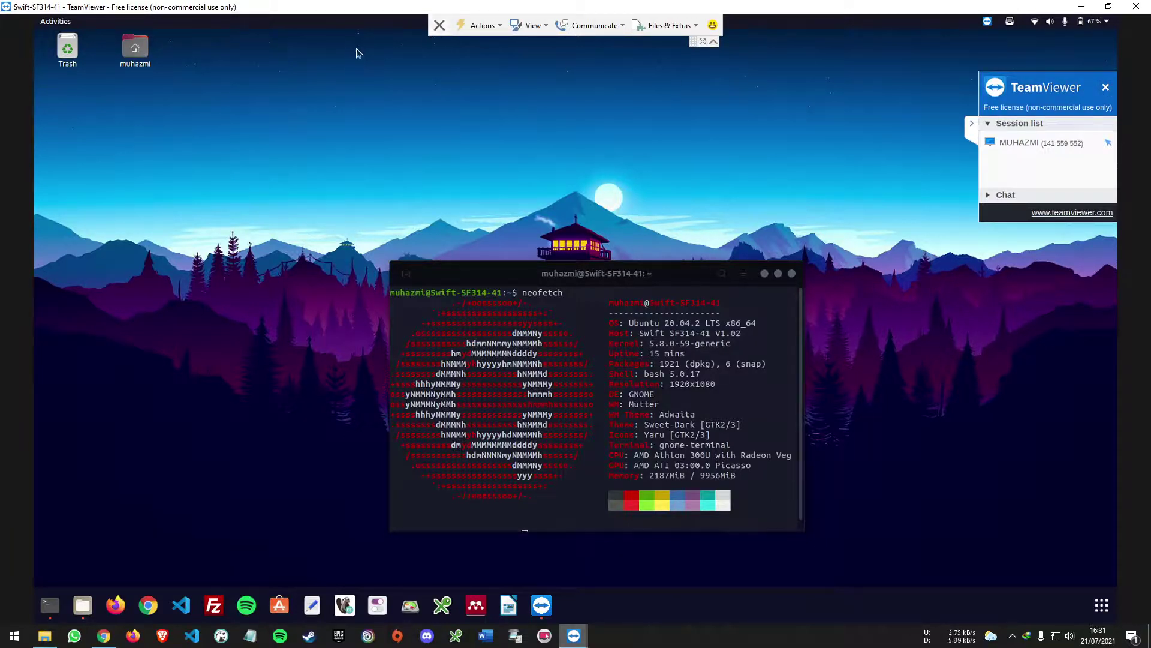
- End the Ubuntu session, dismiss the sponsored-session and registration notices, and select the Partner ID
{"action": "left_click", "coordinate": [439, 25]}
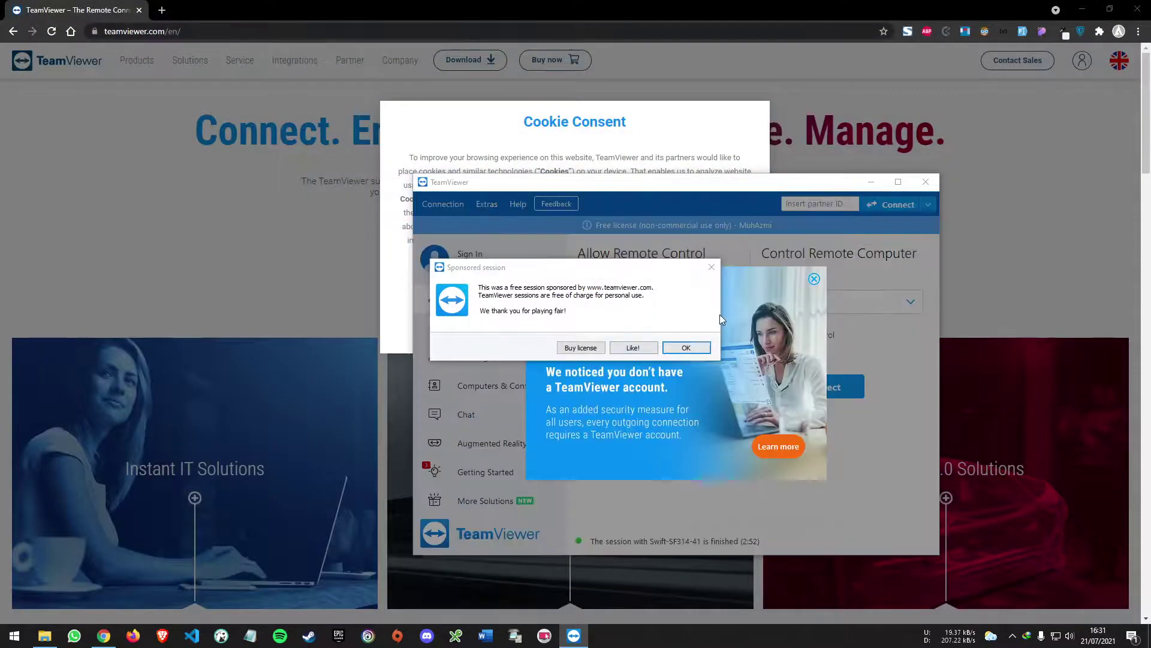
{"action": "left_click", "coordinate": [712, 267]}
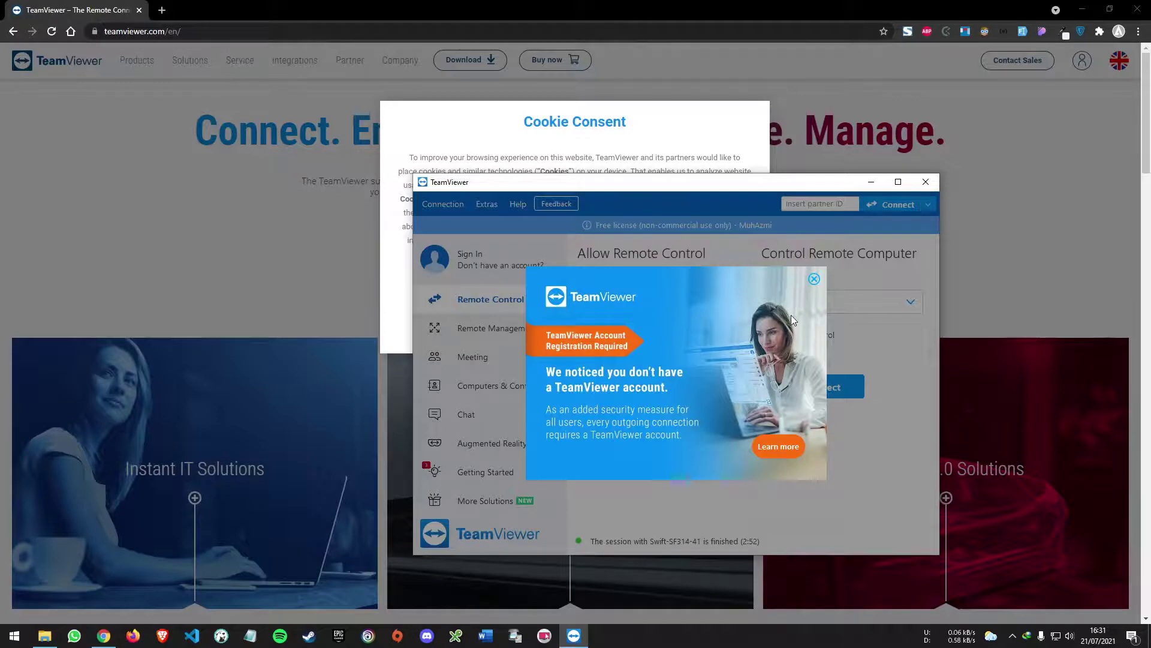
{"action": "left_click", "coordinate": [813, 280]}
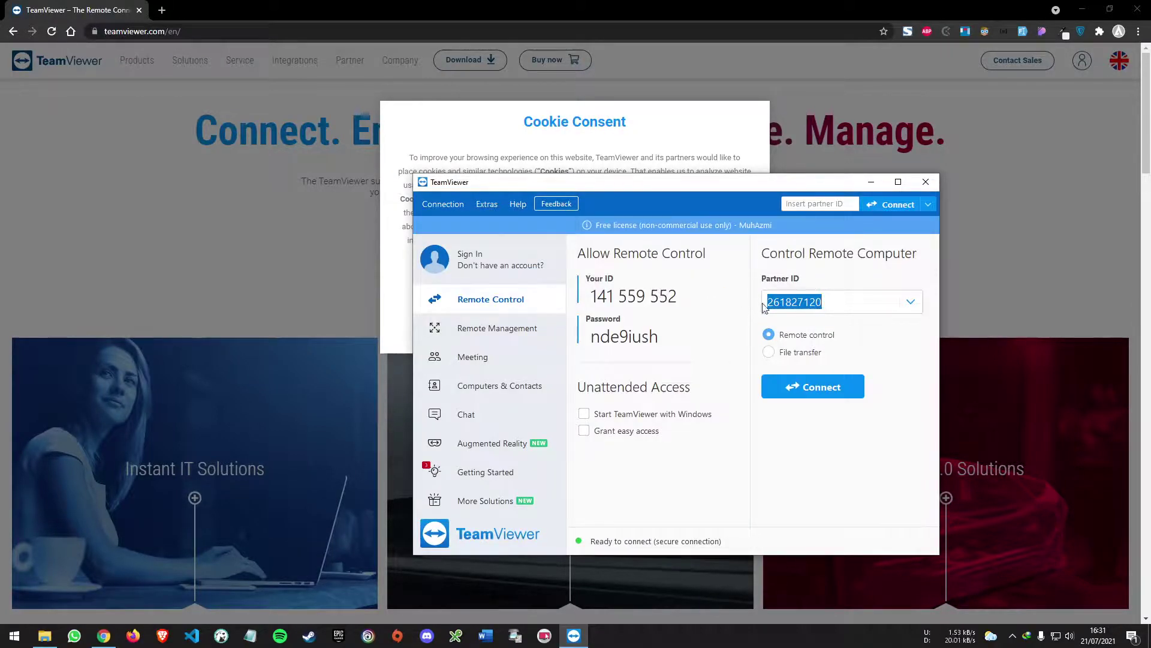
{"action": "left_click", "coordinate": [823, 303]}
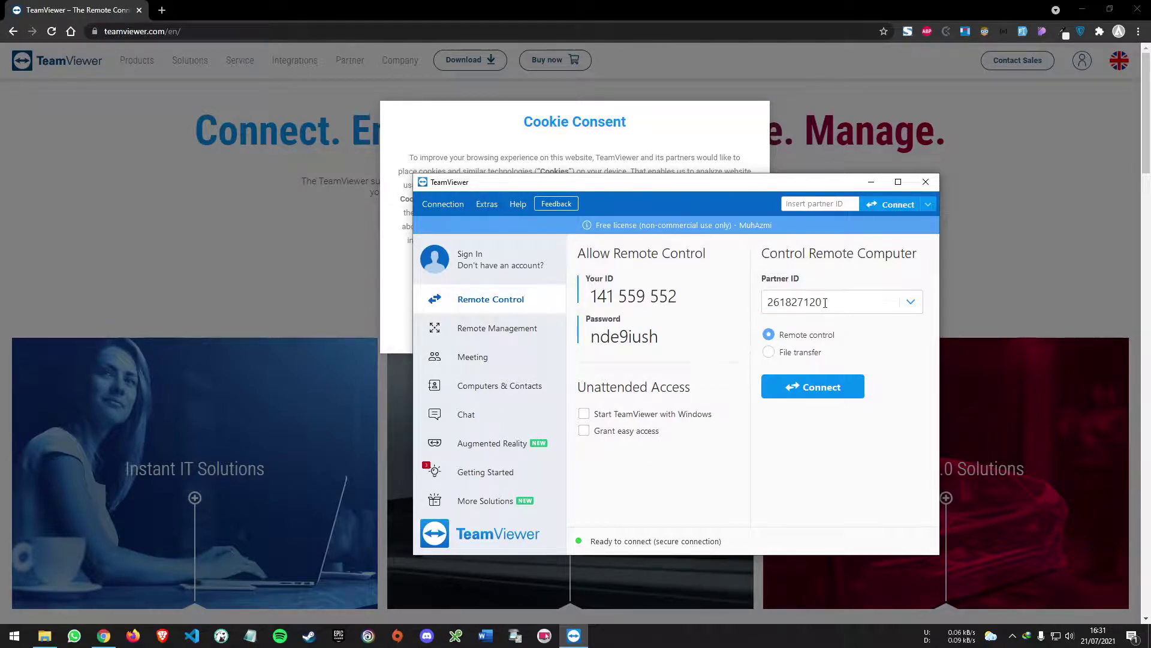
{"action": "double_click", "coordinate": [787, 305]}
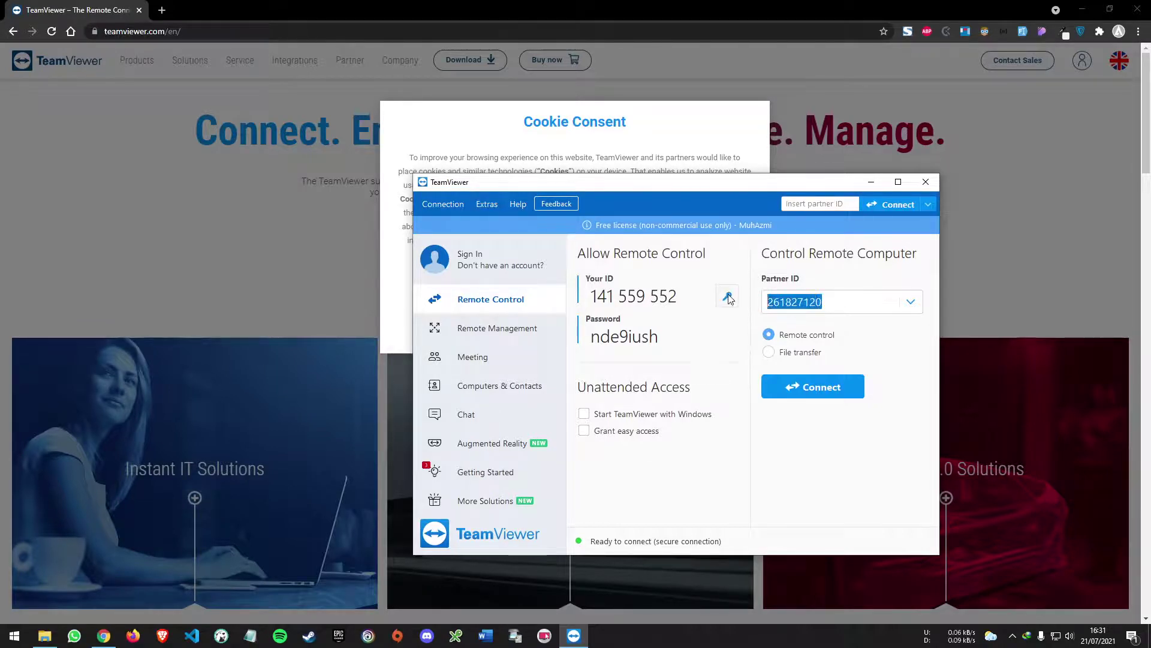
- Reconnect to the Ubuntu partner by logging on with its password, then move the neofetch terminal higher
{"action": "left_click", "coordinate": [817, 390]}
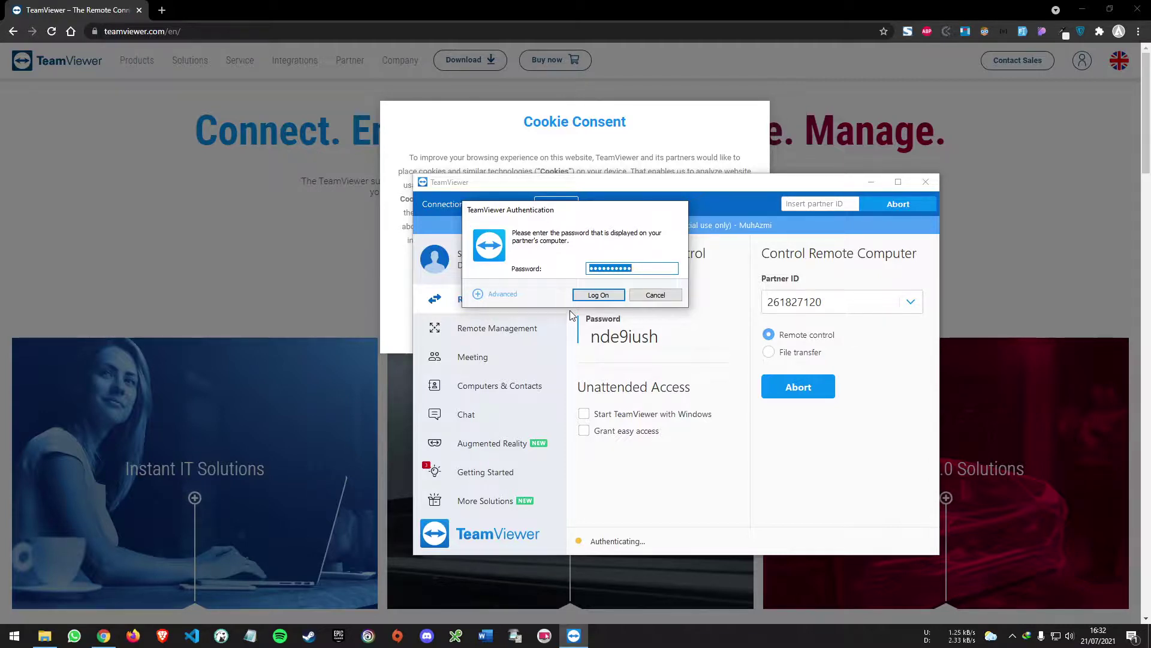
{"action": "left_click", "coordinate": [610, 269]}
{"action": "left_click", "coordinate": [604, 298]}
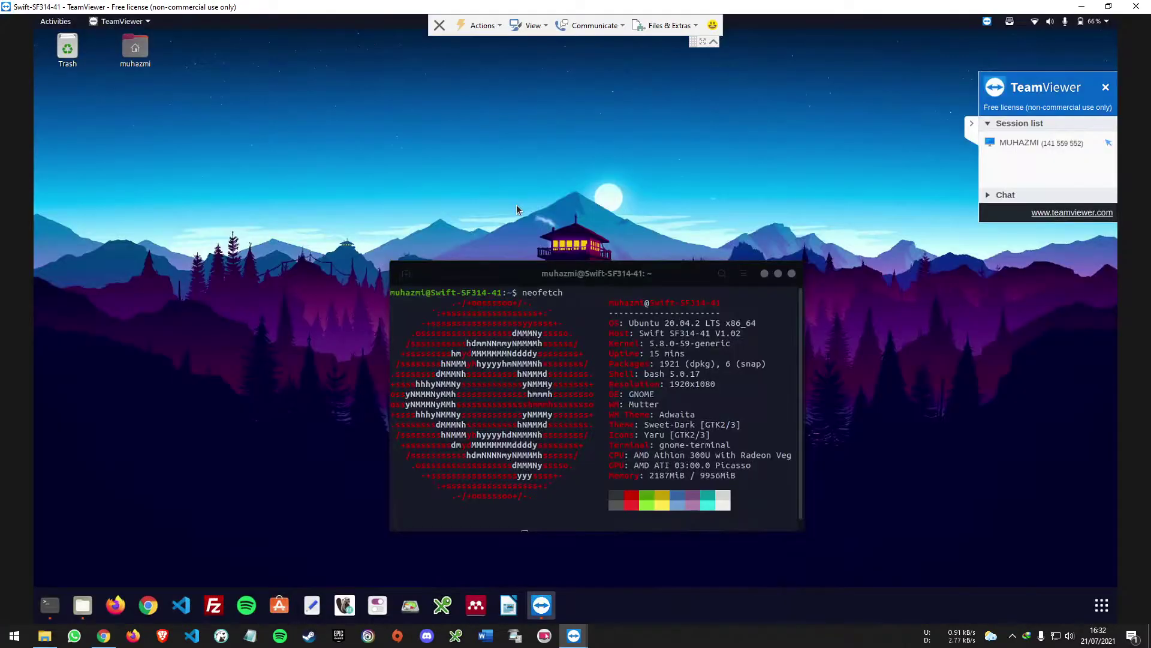
{"action": "left_click_drag", "start_coordinate": [534, 278], "coordinate": [519, 237]}
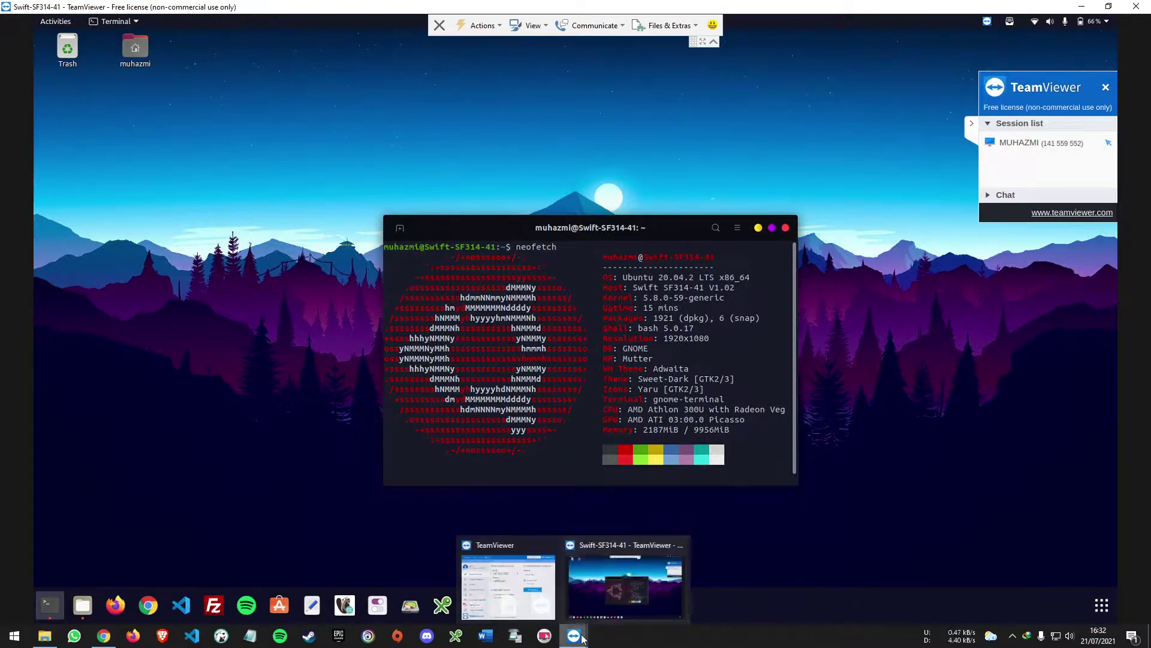
- Close the second Ubuntu session and reposition TeamViewer's main window near the page centre
{"action": "left_click", "coordinate": [440, 26]}
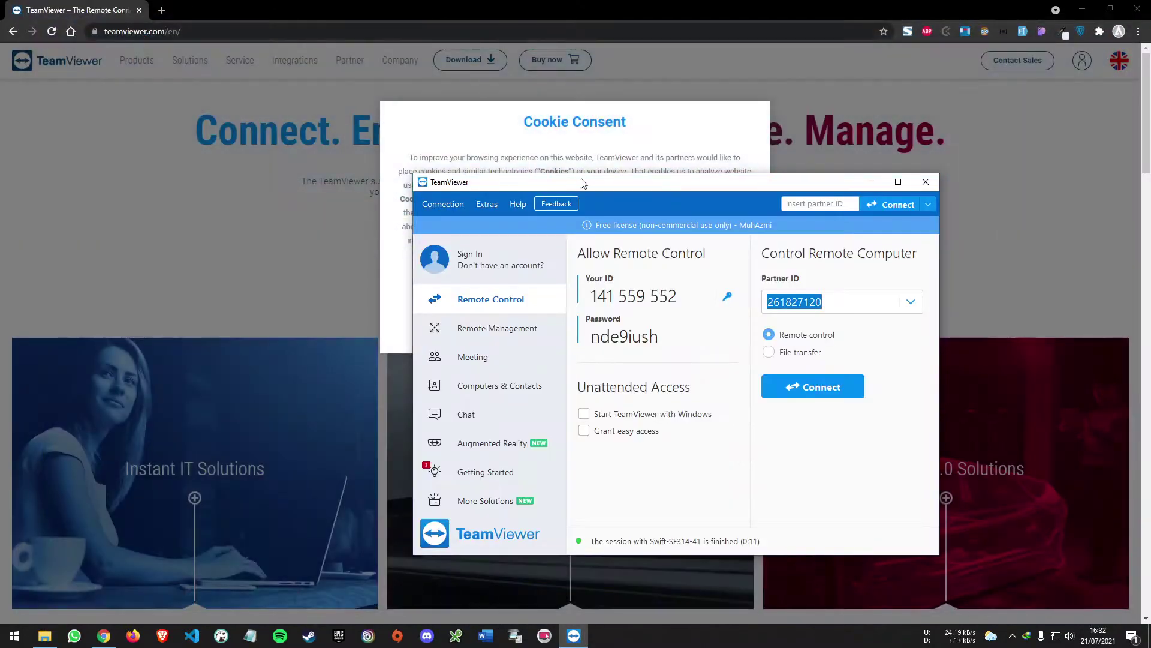
{"action": "left_click_drag", "start_coordinate": [622, 191], "coordinate": [700, 109]}
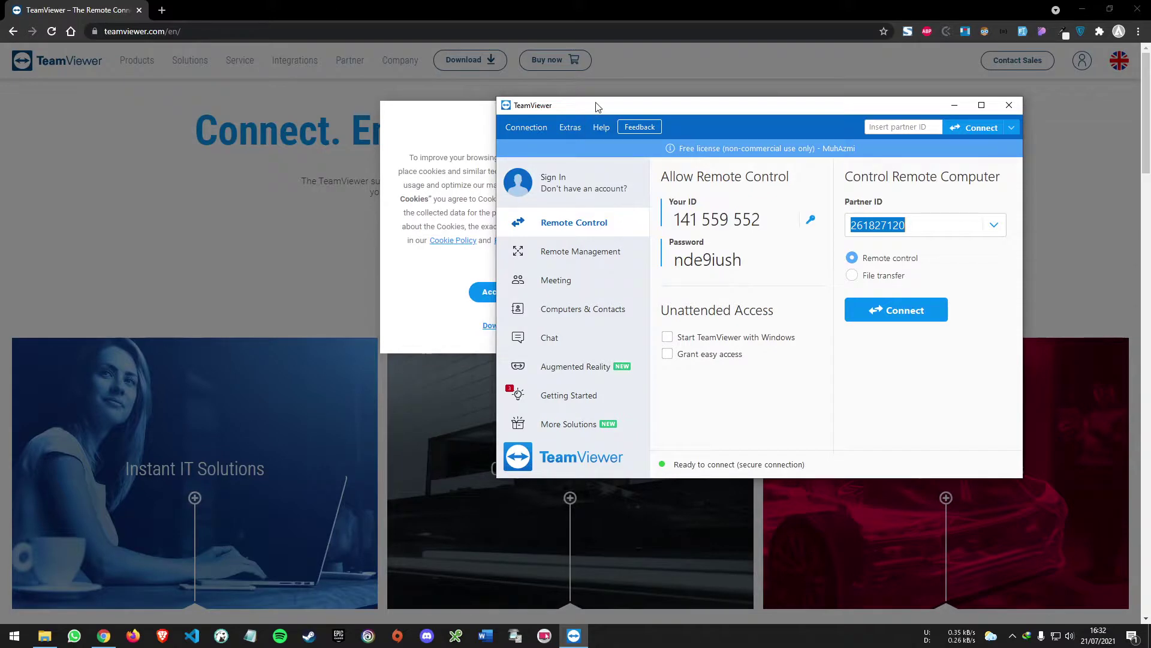
{"action": "left_click_drag", "start_coordinate": [603, 104], "coordinate": [438, 81]}
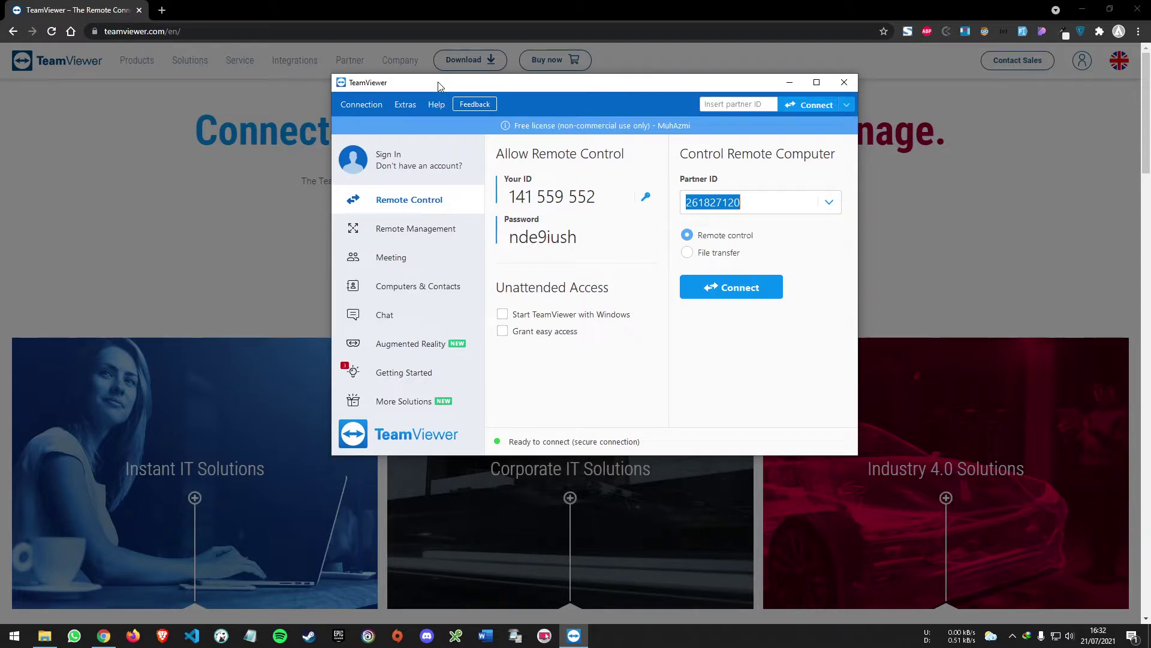
{"action": "left_click_drag", "start_coordinate": [520, 89], "coordinate": [511, 158]}
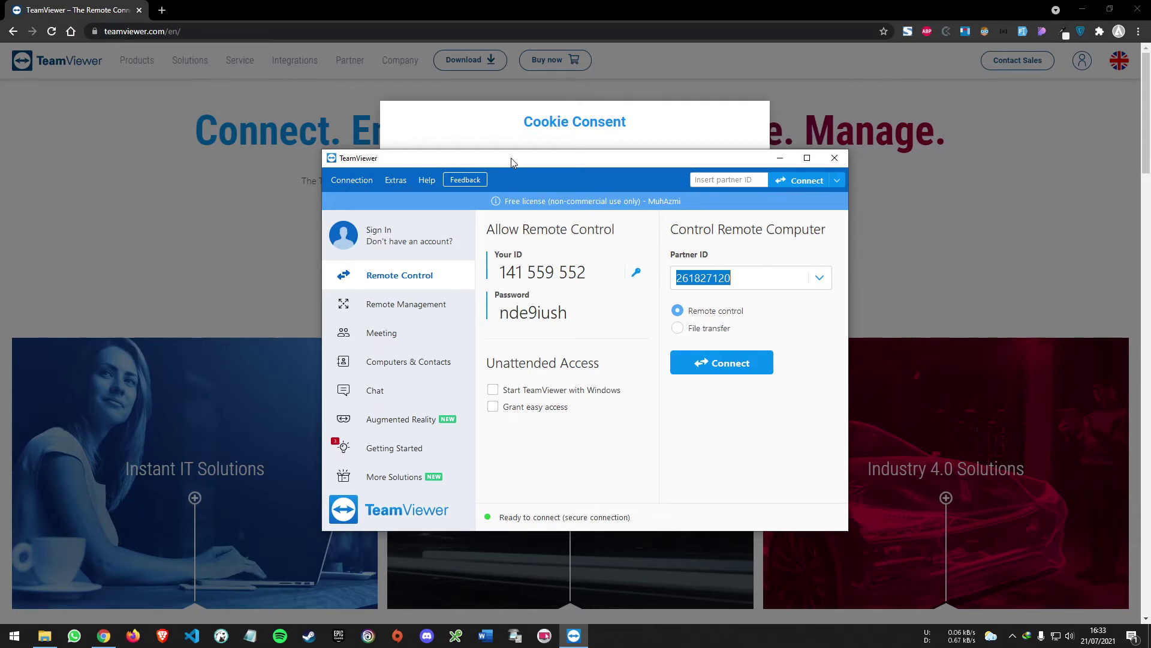
{"action": "mouse_move", "coordinate": [512, 162]}
{"action": "left_mouse_down"}
{"action": "mouse_move", "coordinate": [497, 124]}
{"action": "mouse_move", "coordinate": [512, 122]}
{"action": "mouse_move", "coordinate": [492, 154]}
{"action": "left_mouse_up"}
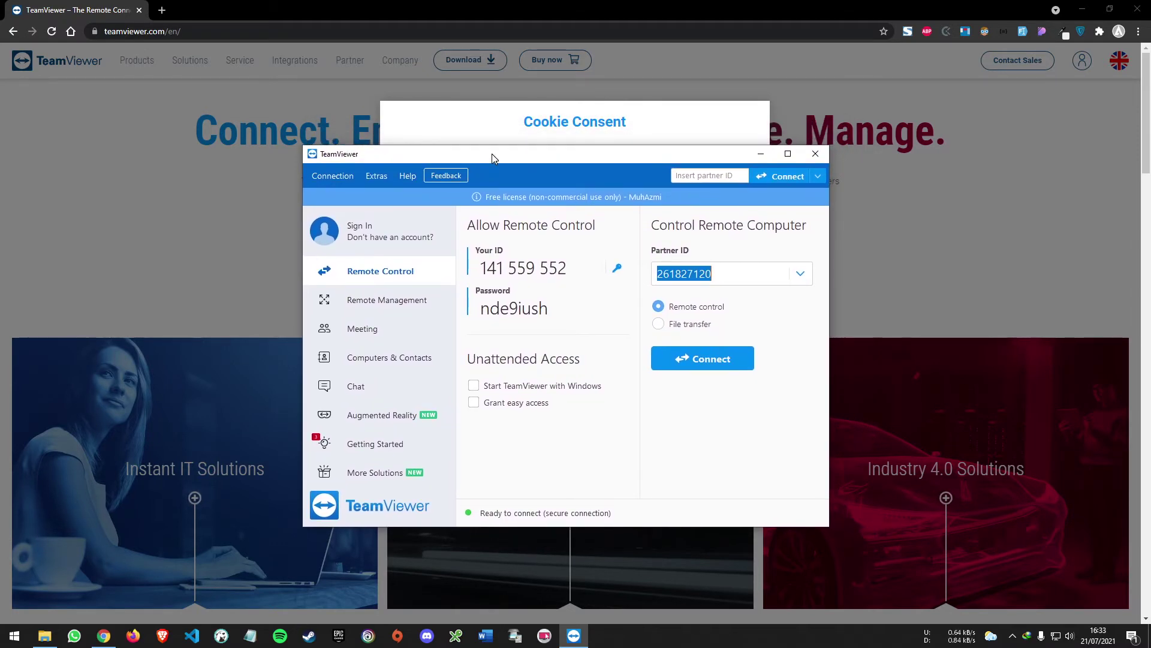